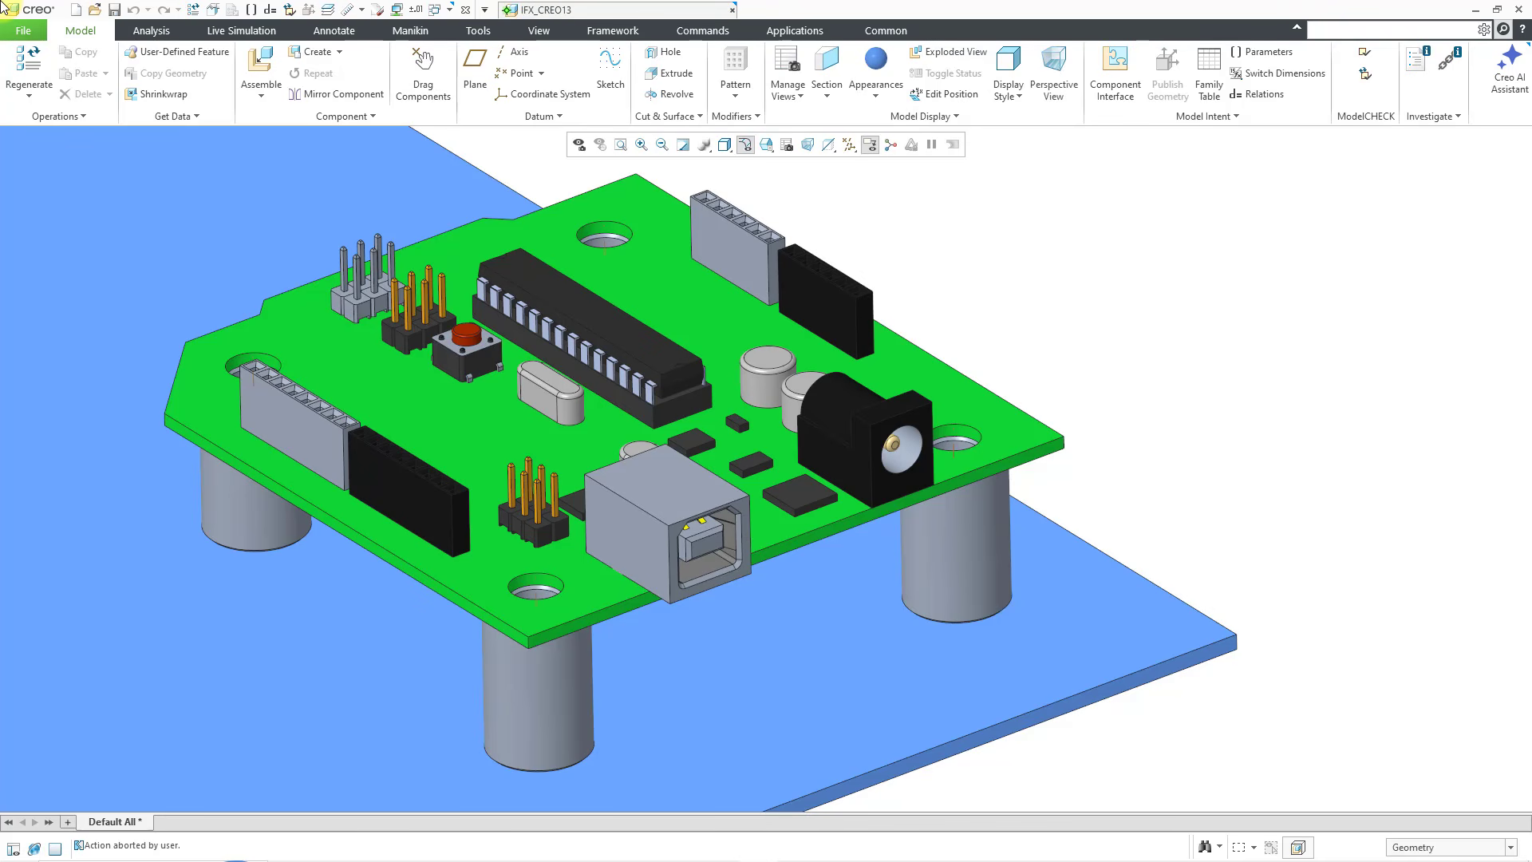
{"action": "left_click", "coordinate": [497, 33]}
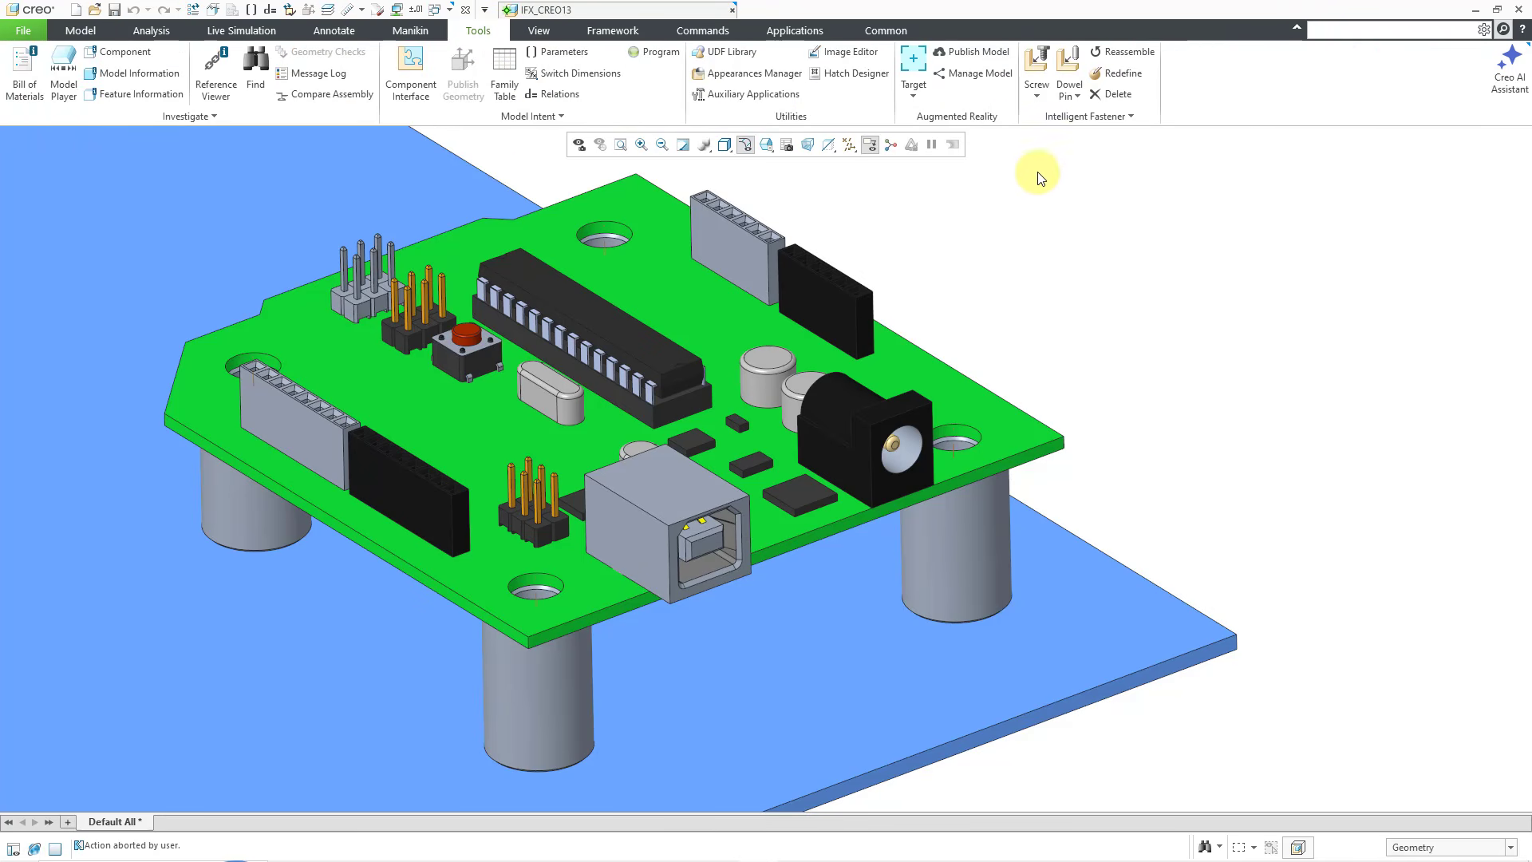
{"action": "left_click", "coordinate": [1031, 75]}
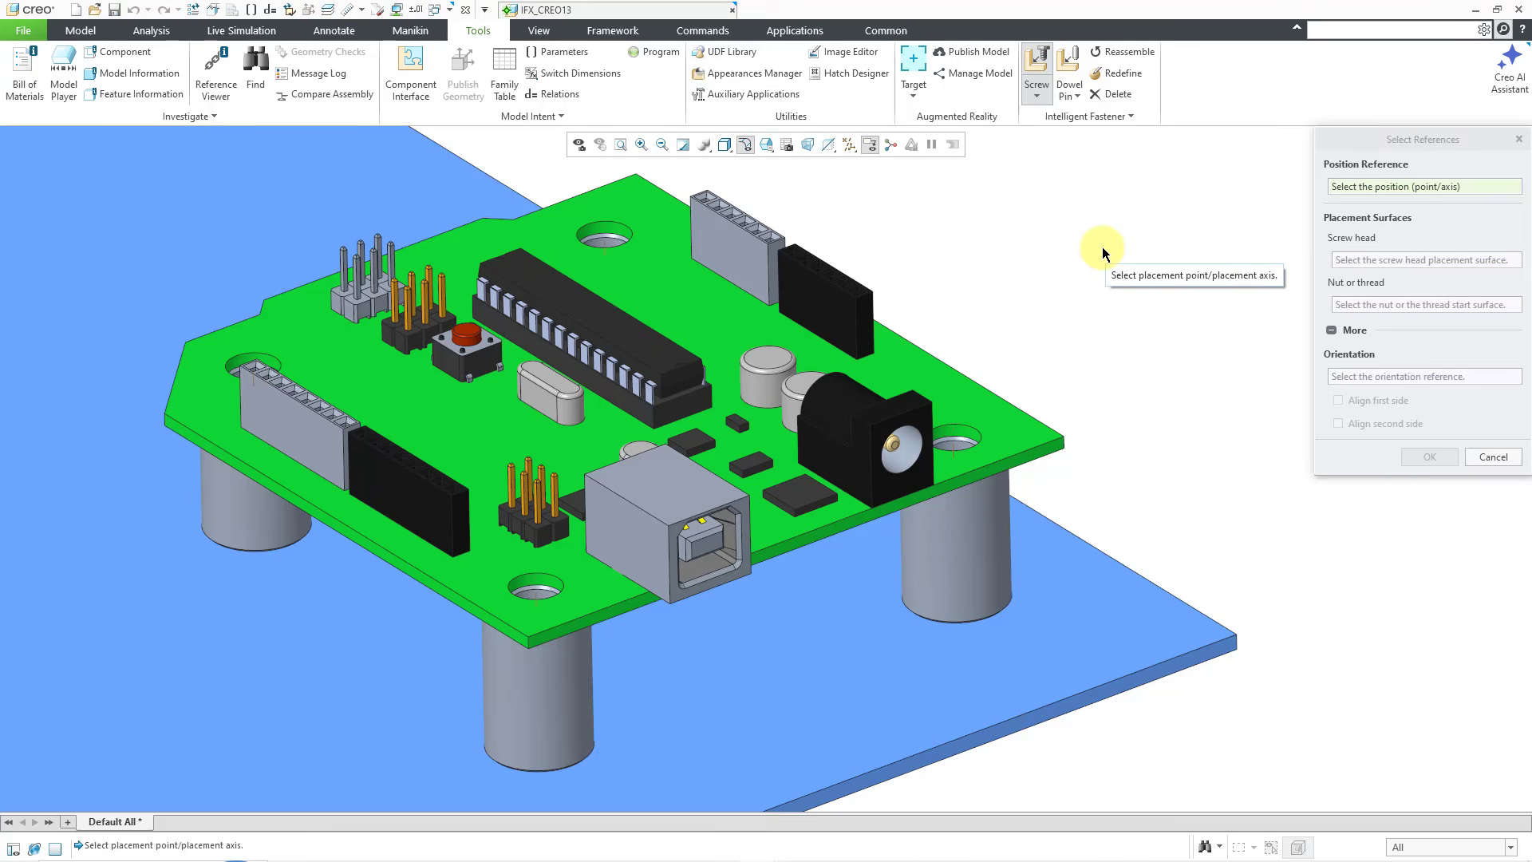
{"action": "left_click", "coordinate": [538, 604]}
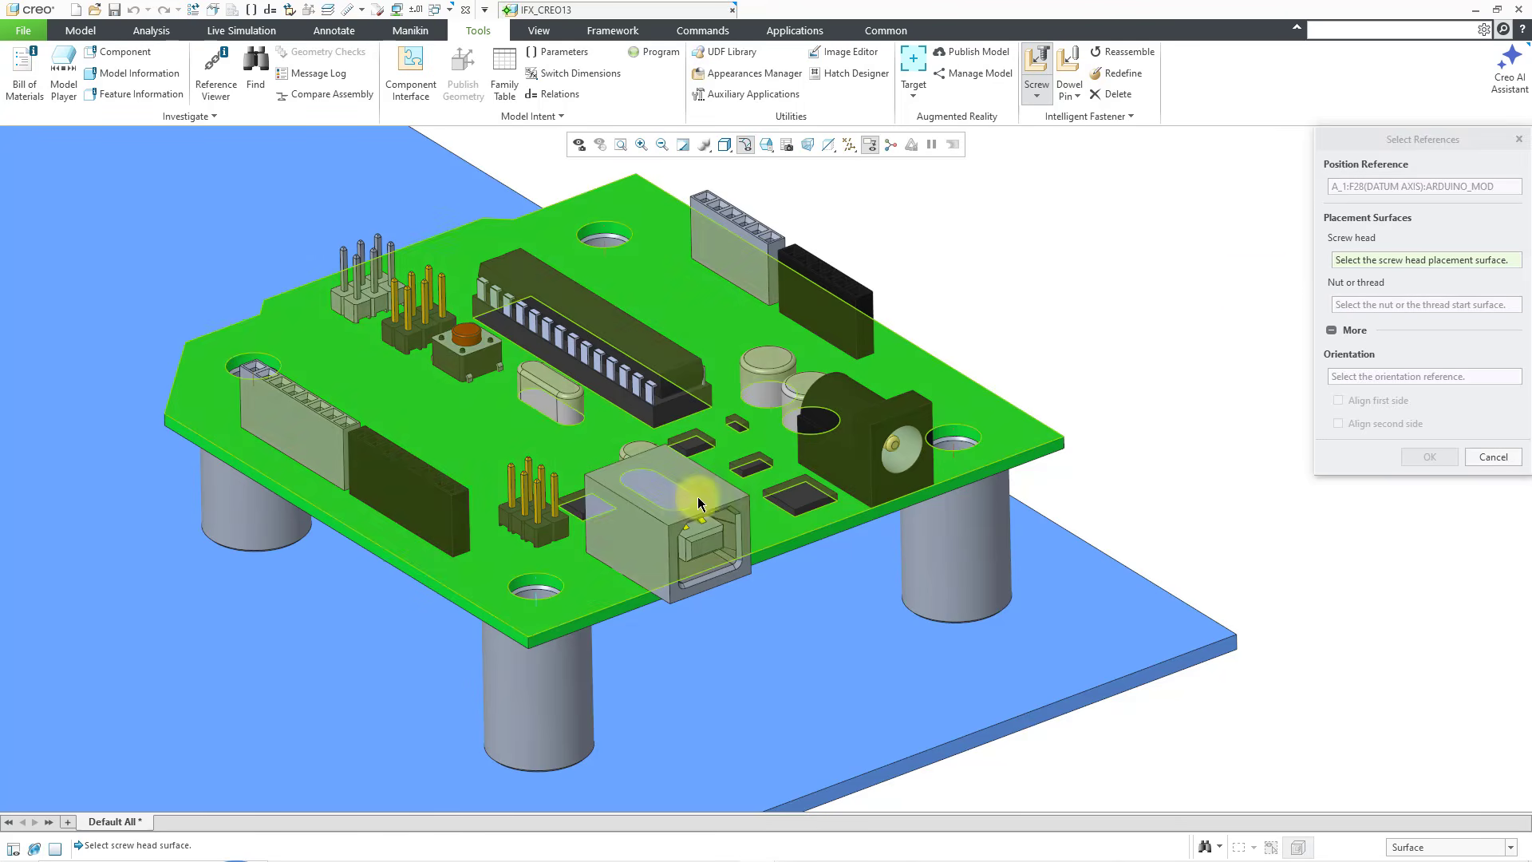
{"action": "left_click", "coordinate": [495, 562]}
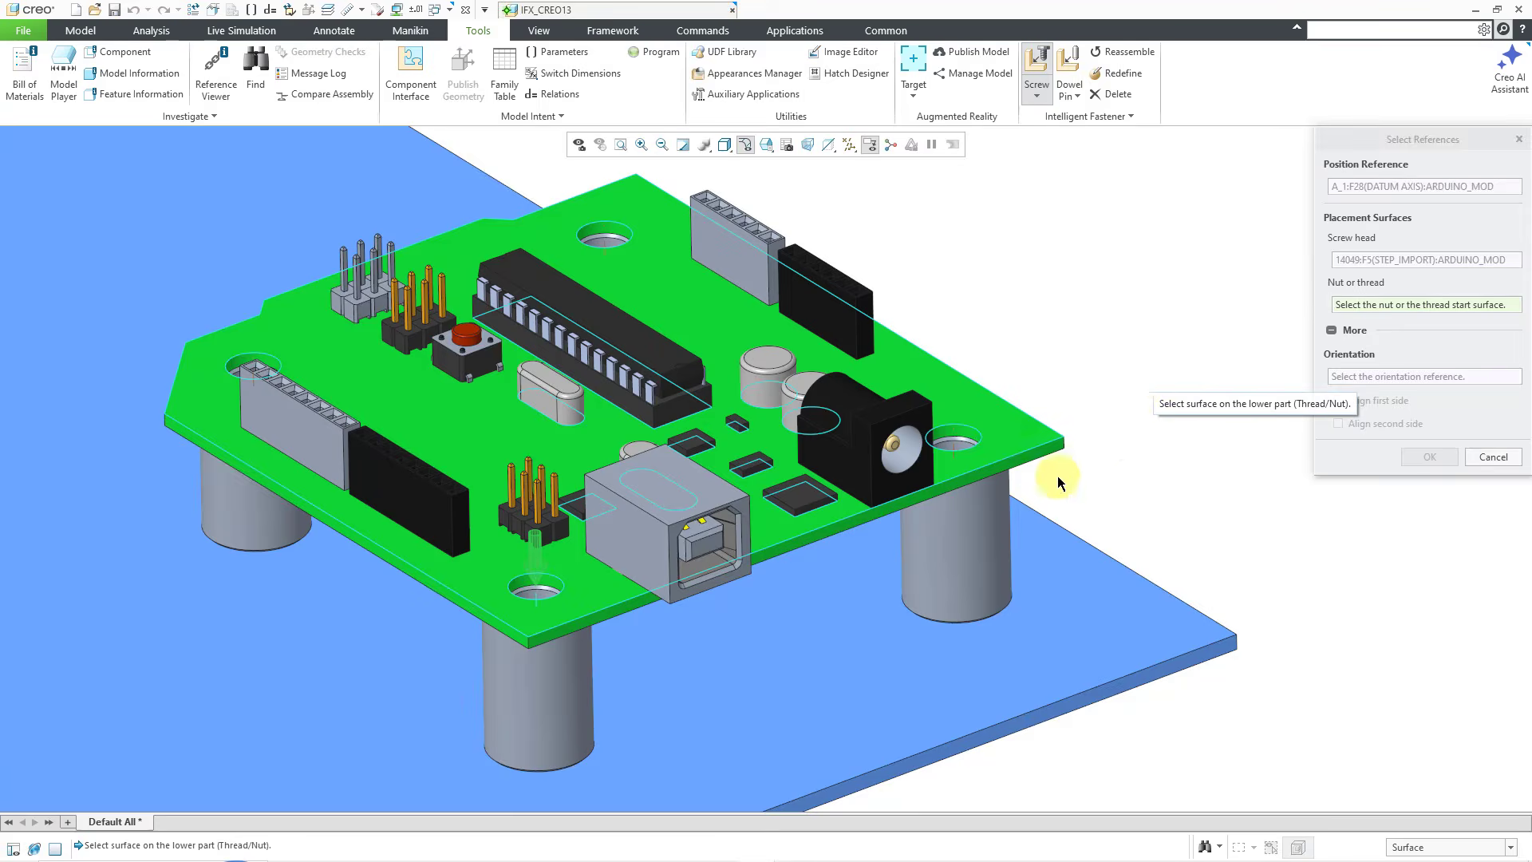
{"action": "left_click", "coordinate": [854, 621]}
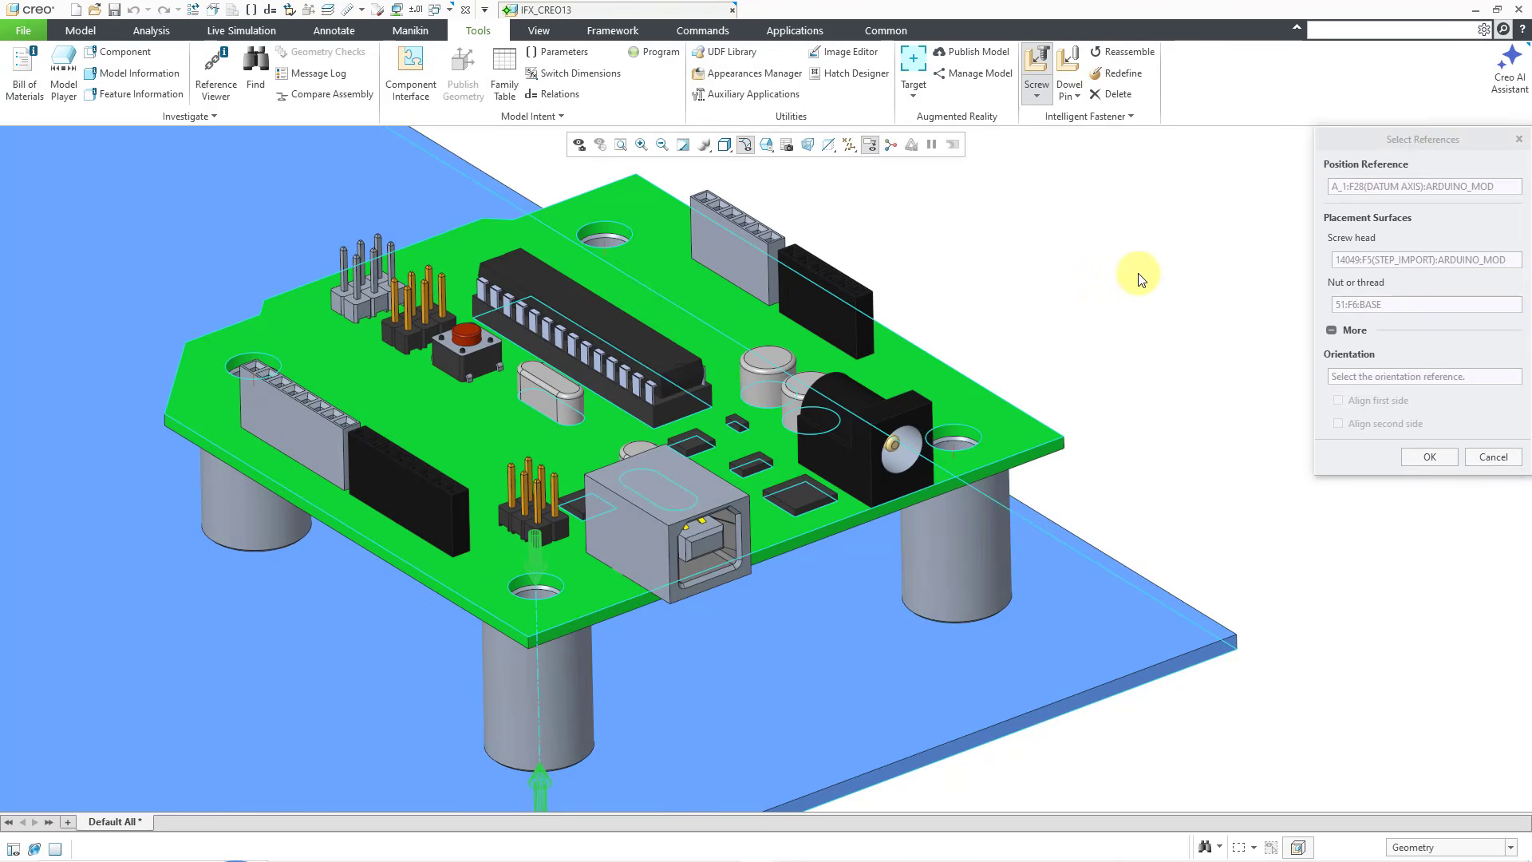
{"action": "left_click", "coordinate": [1428, 455]}
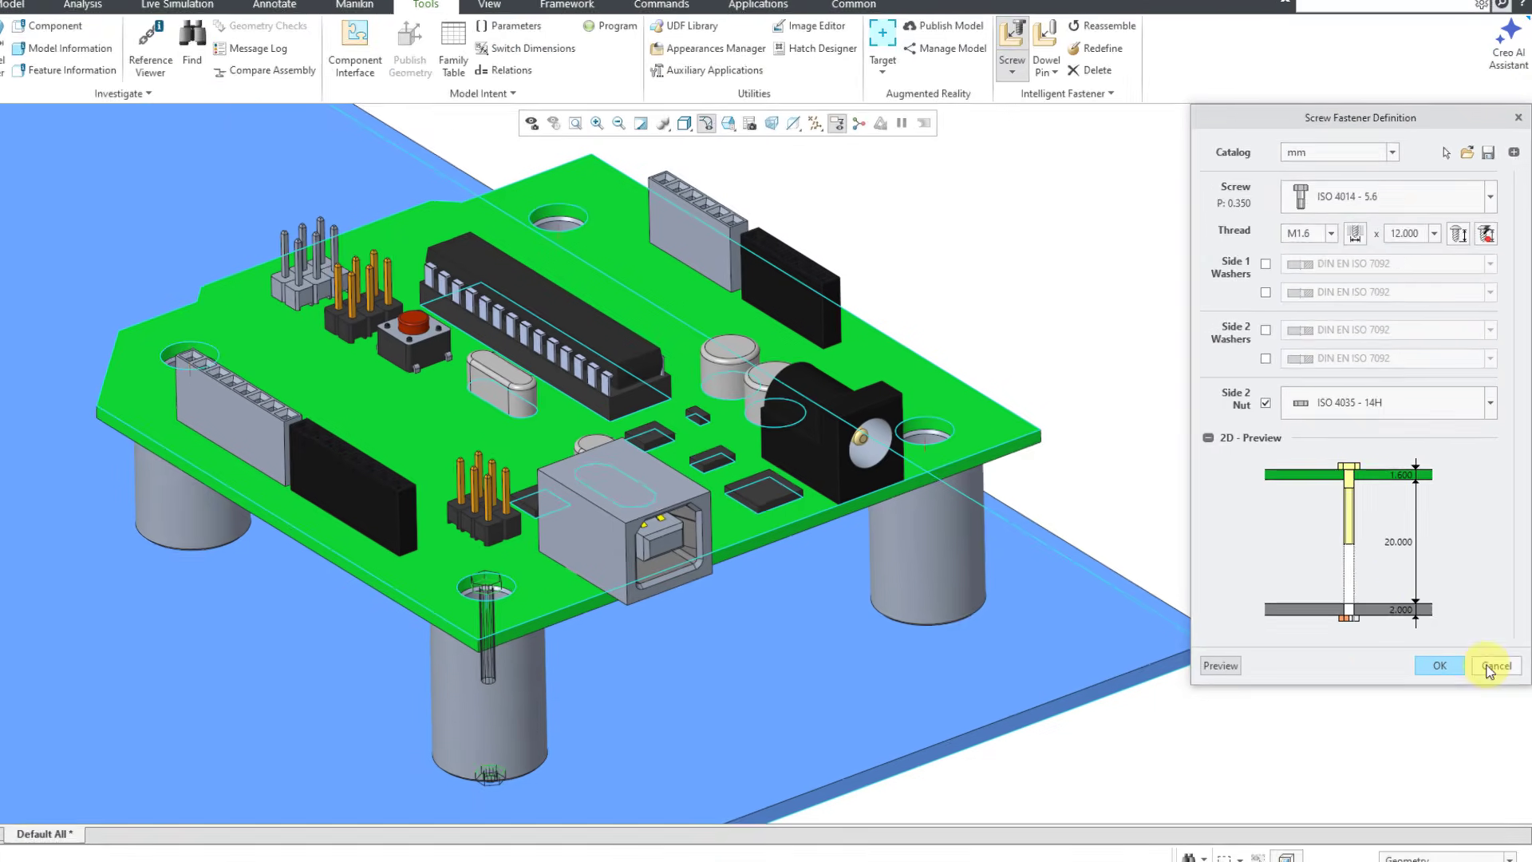
{"action": "key", "text": "Escape"}
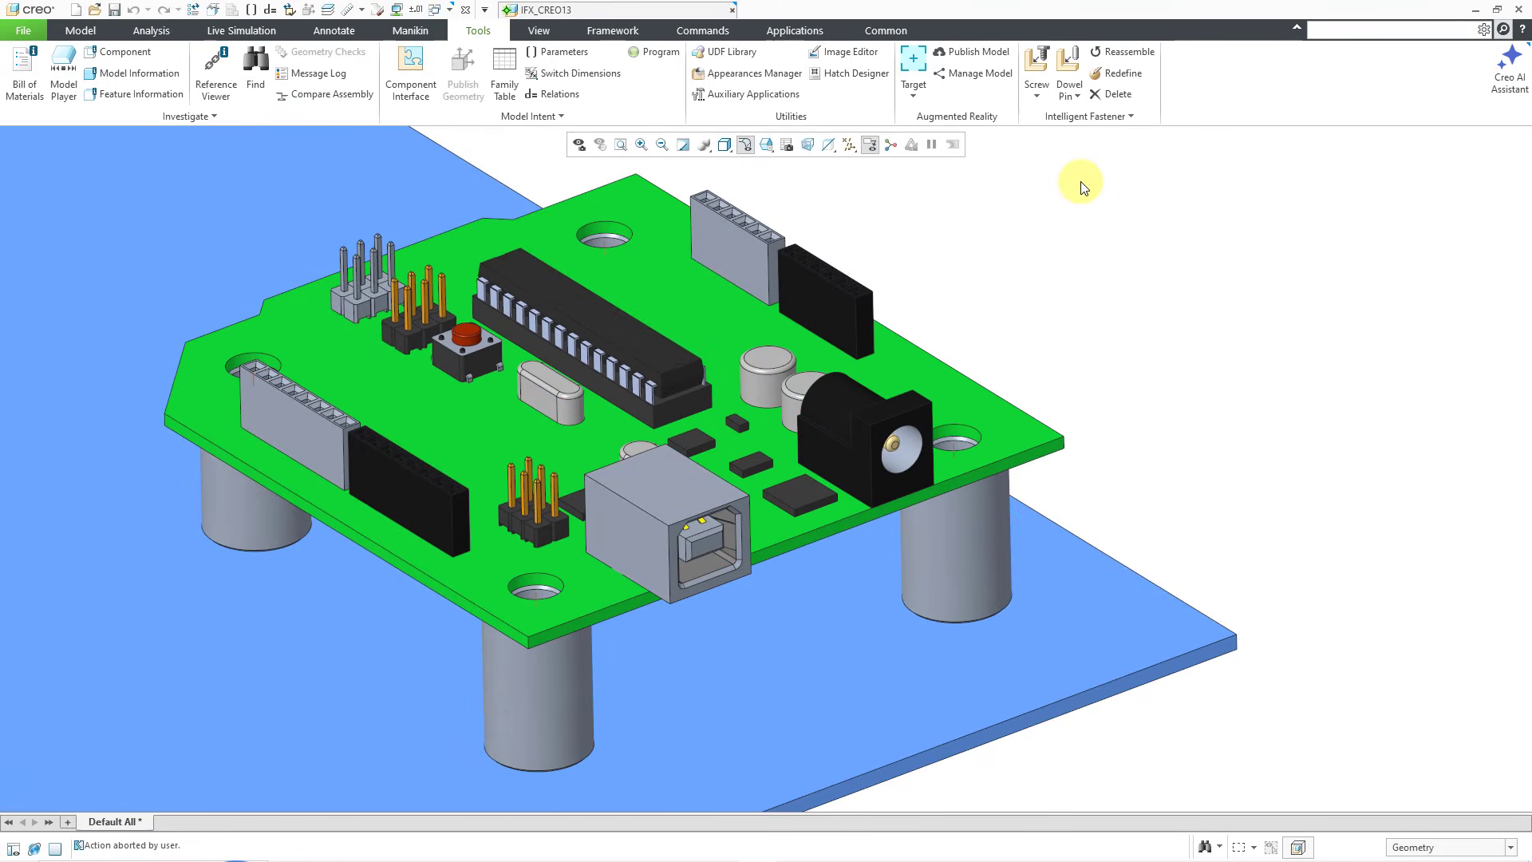
Set ENABLE_2ND_NUT to Yes in the Intelligent Fastener screw options
{"action": "left_click", "coordinate": [1081, 118]}
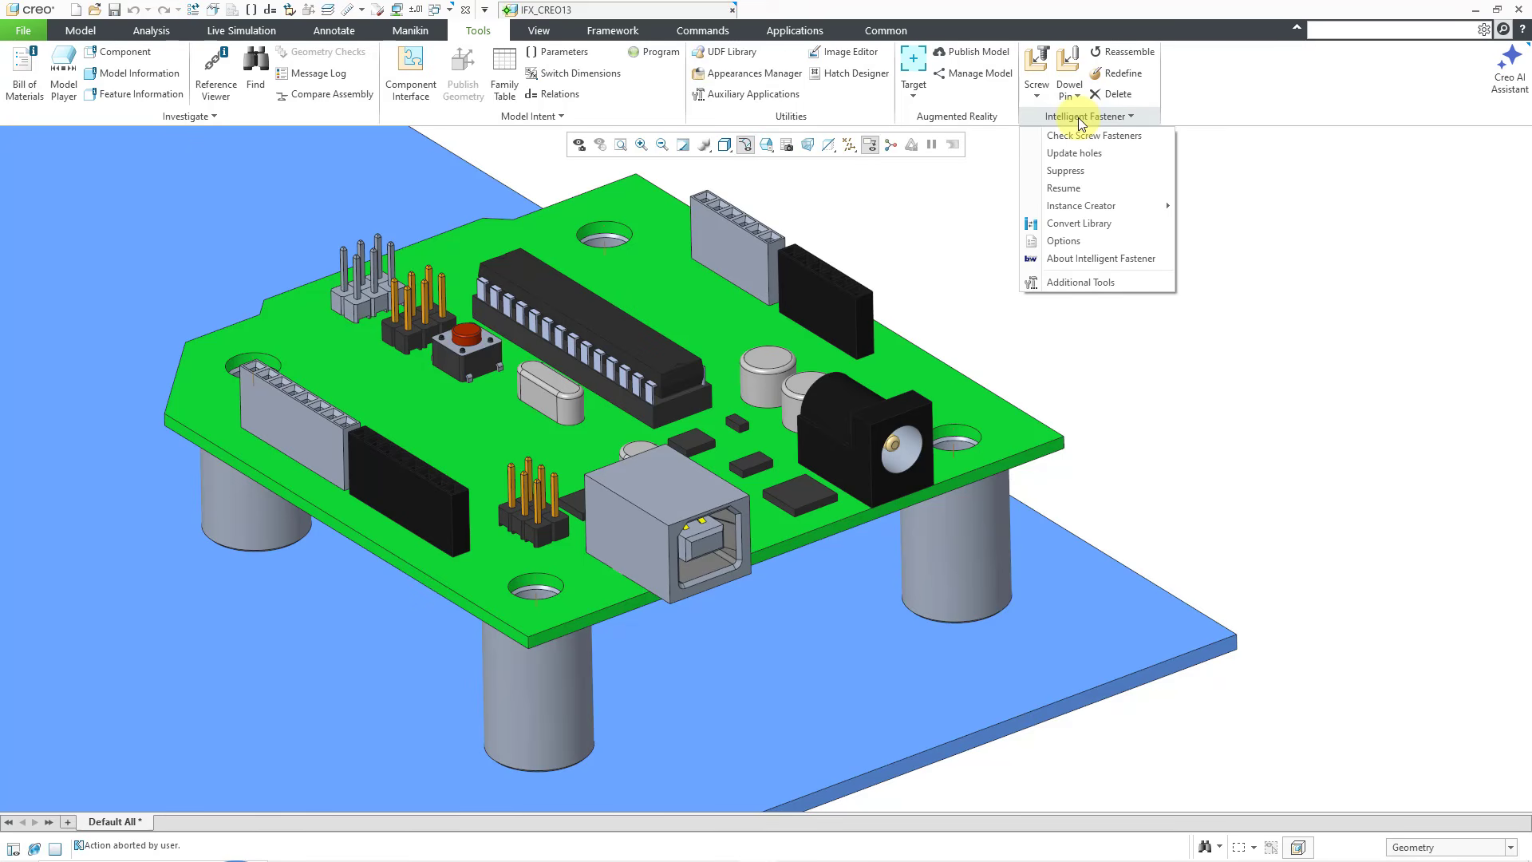
{"action": "left_click", "coordinate": [1090, 236]}
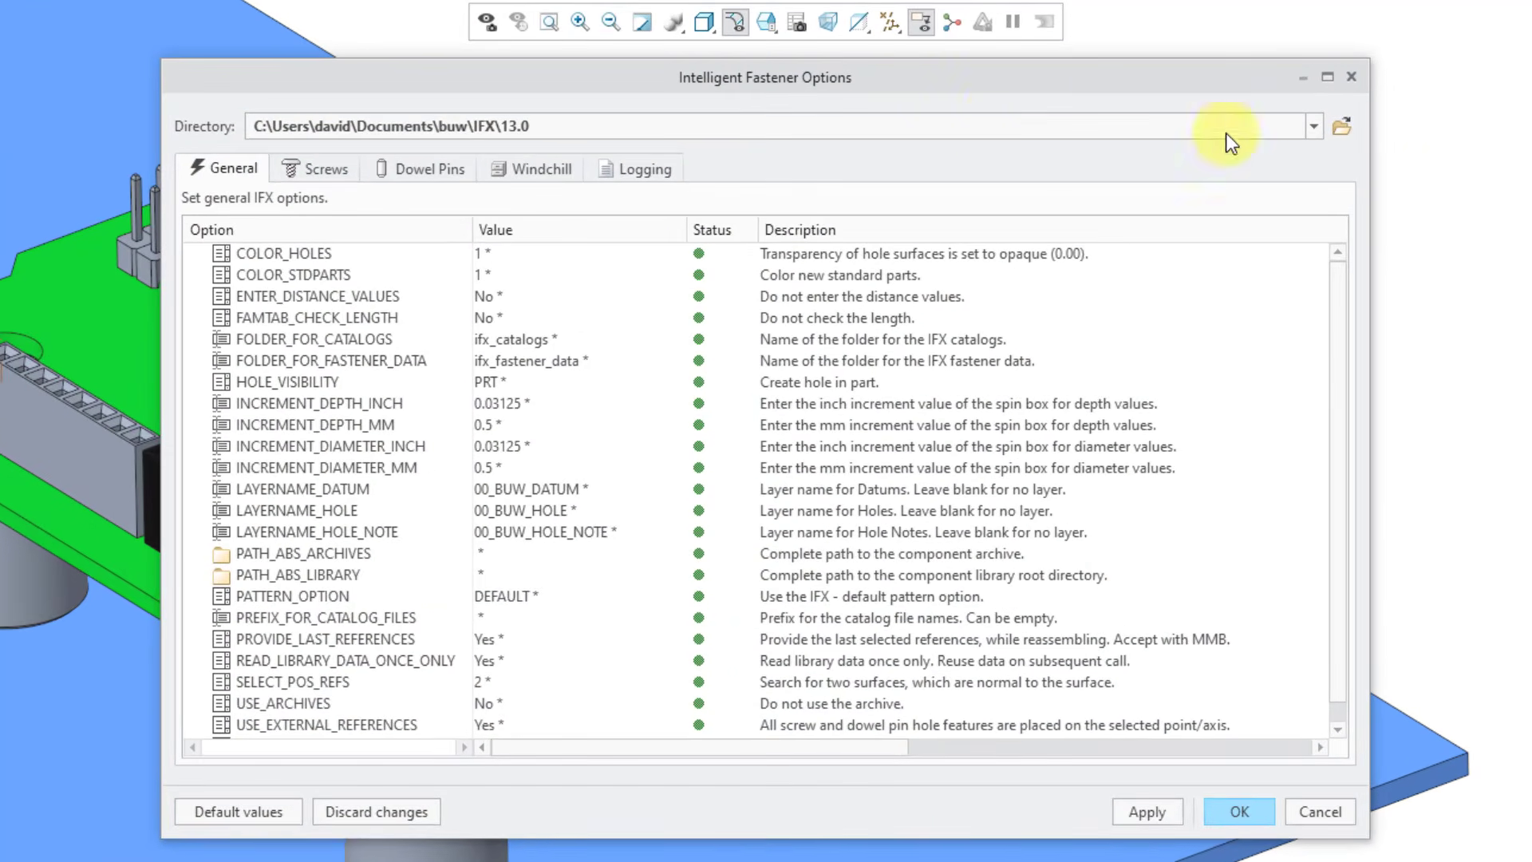
{"action": "left_click", "coordinate": [337, 174]}
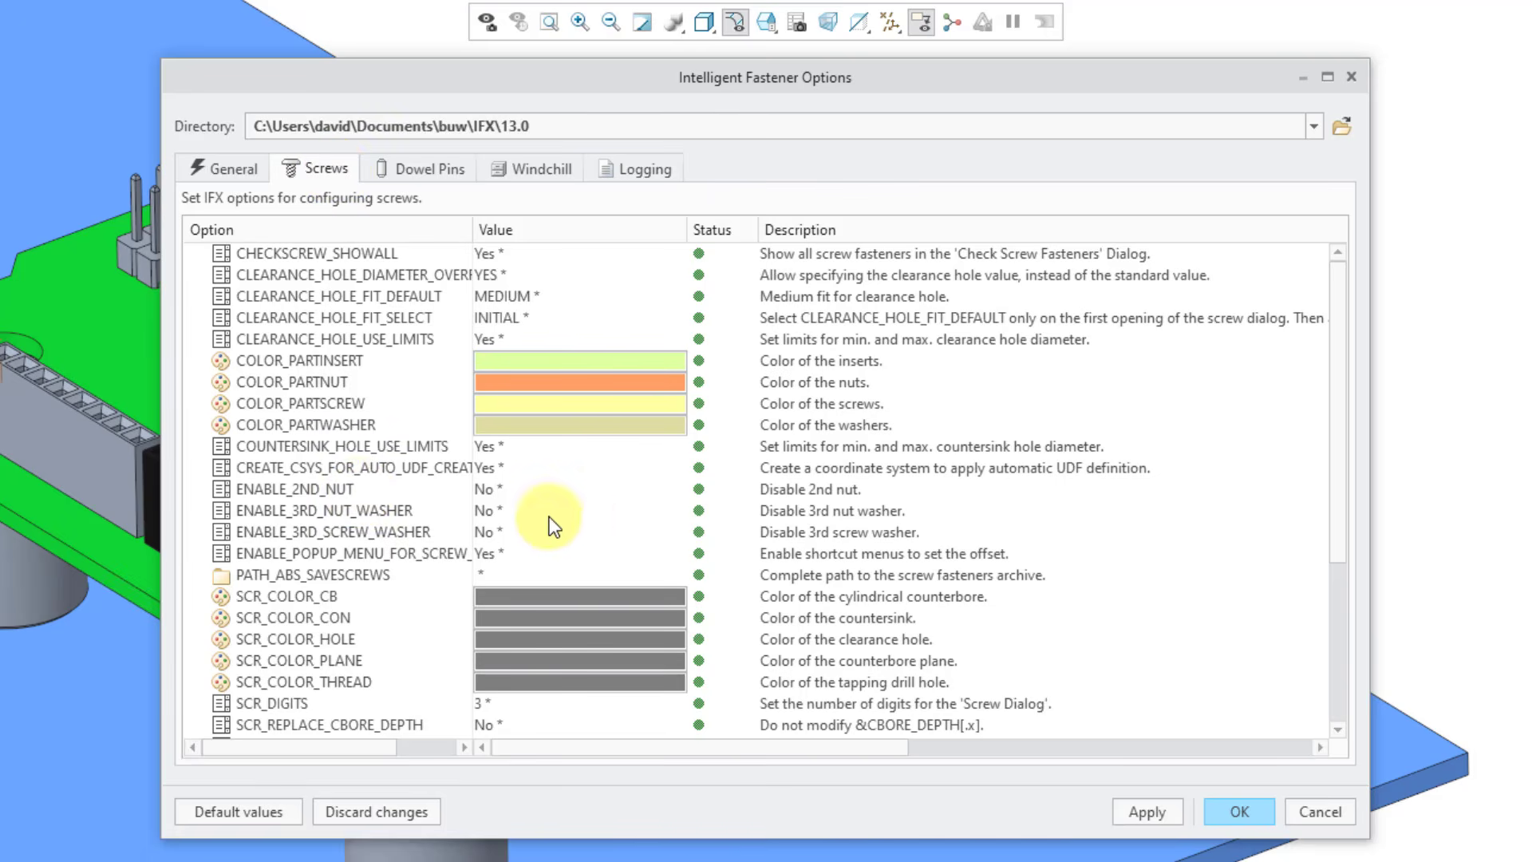
{"action": "left_click", "coordinate": [584, 503]}
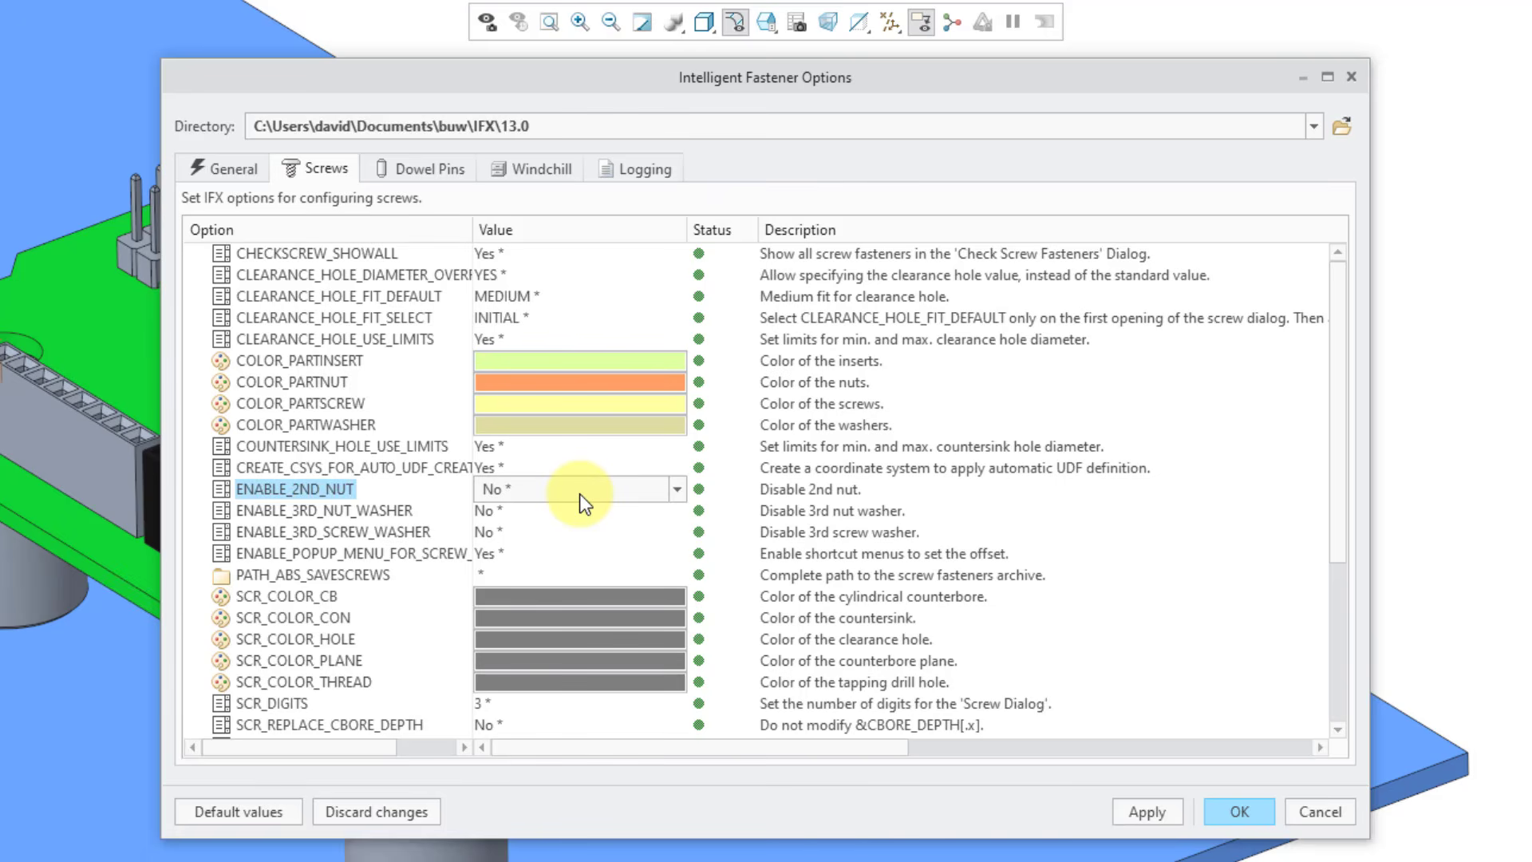
{"action": "left_click", "coordinate": [581, 494]}
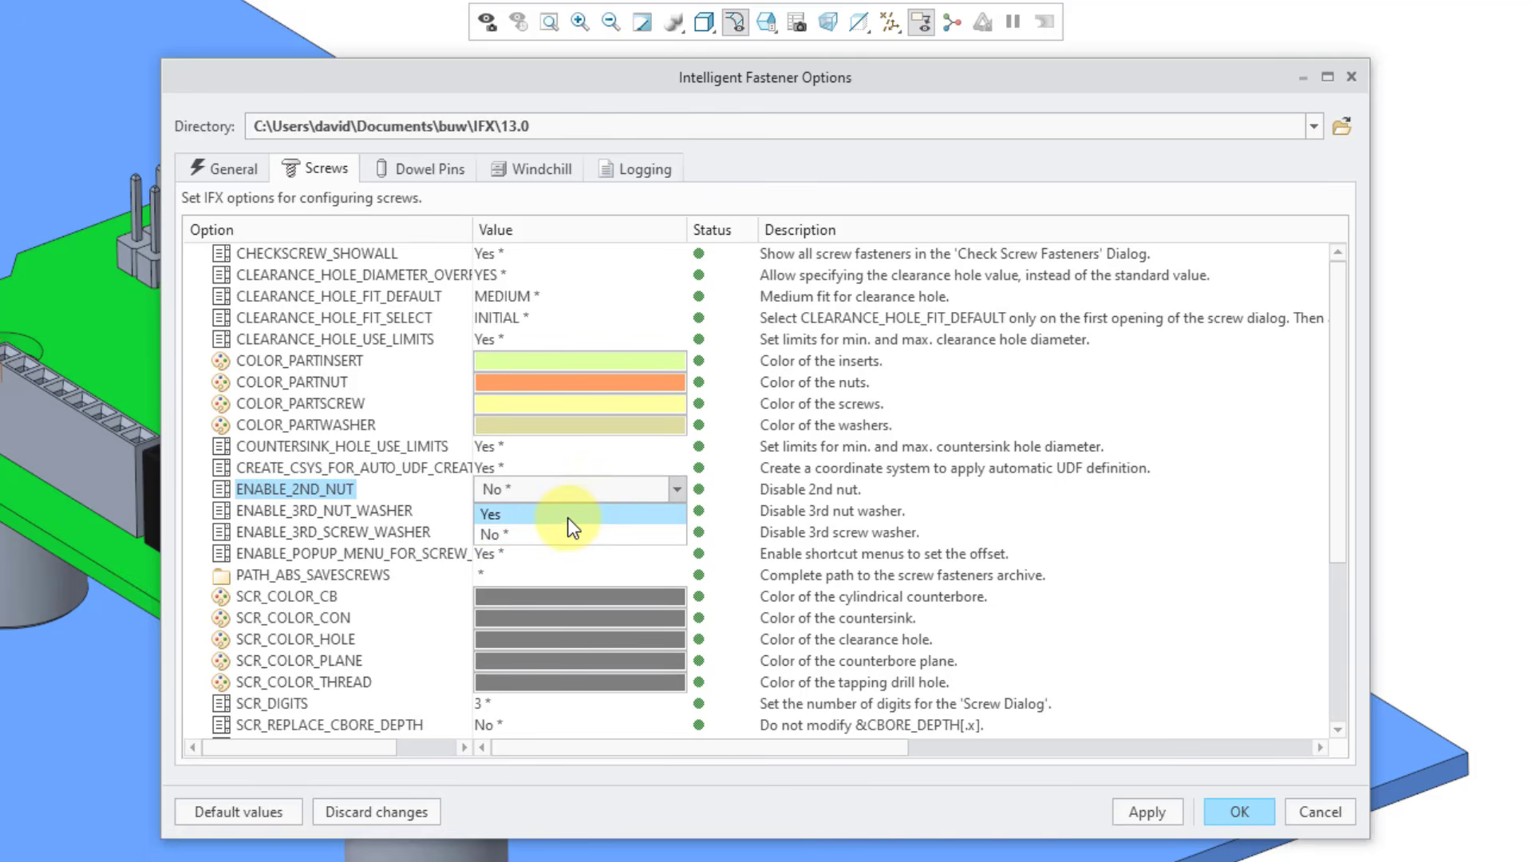
{"action": "left_click", "coordinate": [568, 517]}
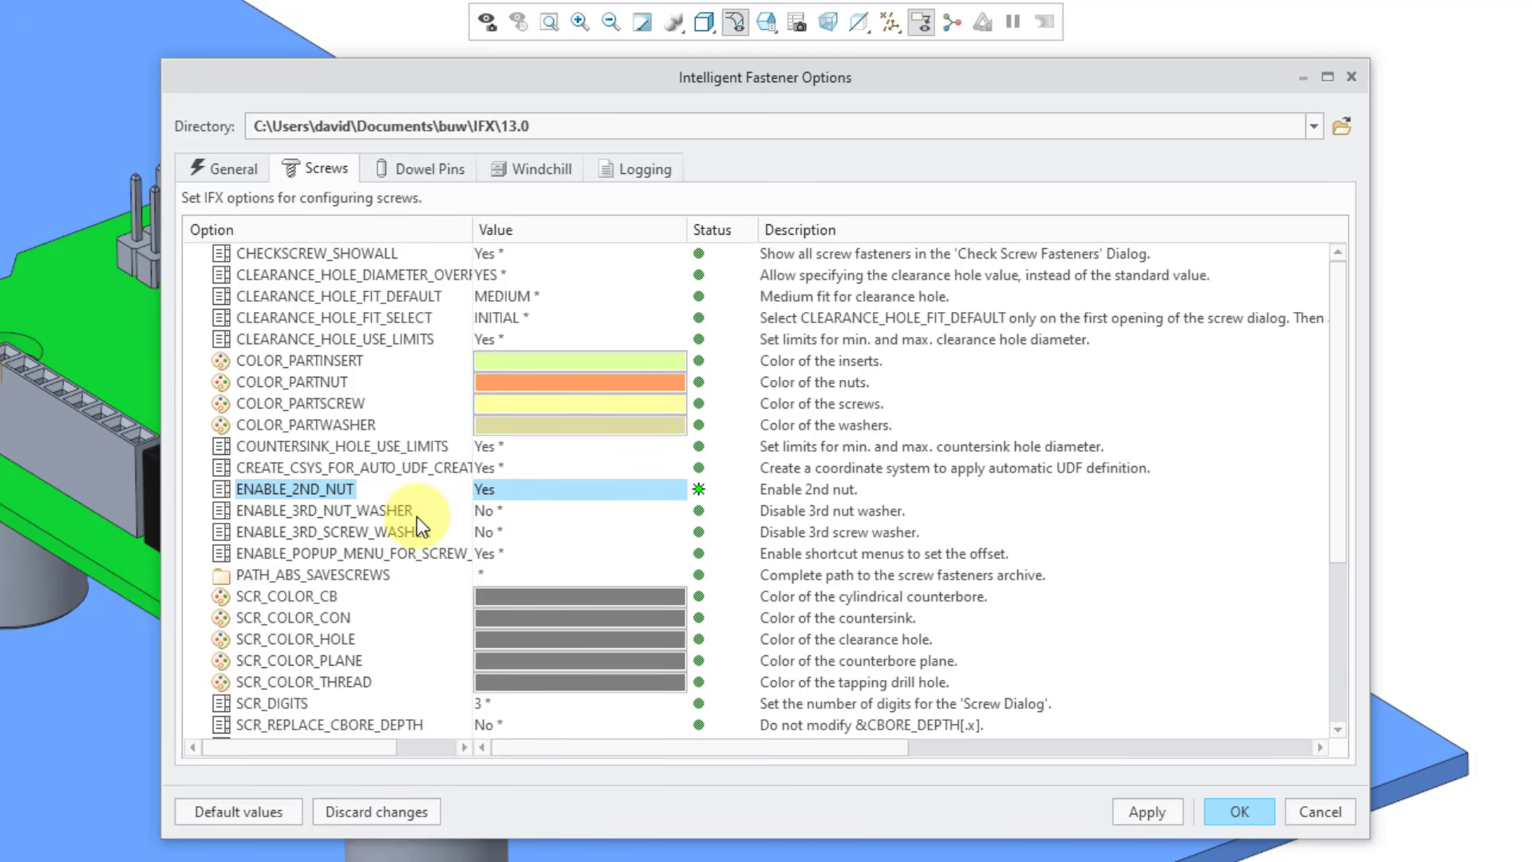
Set ENABLE_3RD_NUT_WASHER and ENABLE_3RD_SCREW_WASHER to Yes and save the Intelligent Fastener options
{"action": "left_click", "coordinate": [540, 519]}
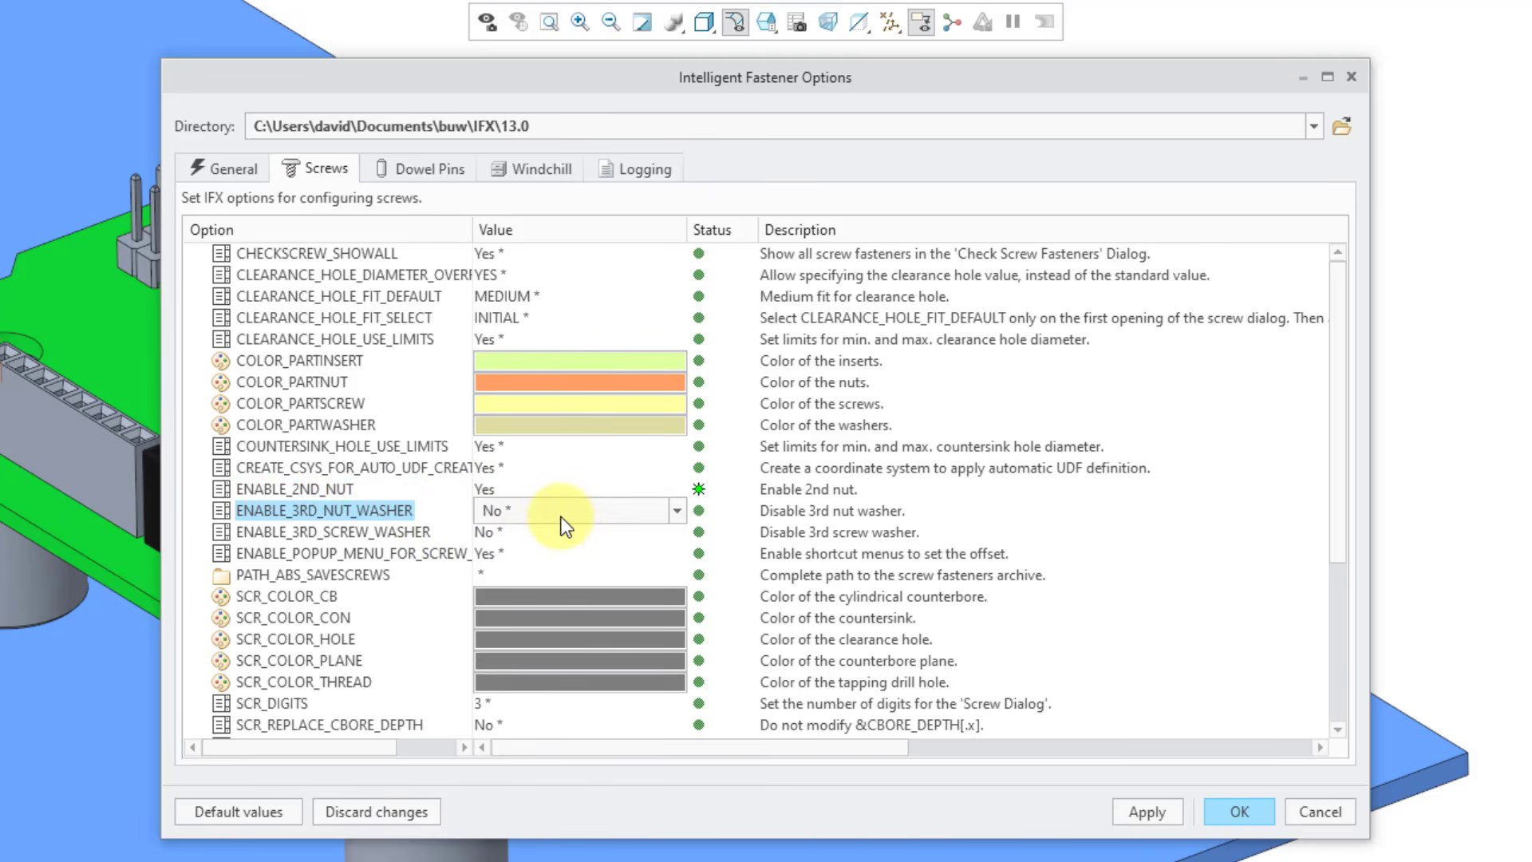
{"action": "left_click", "coordinate": [565, 511]}
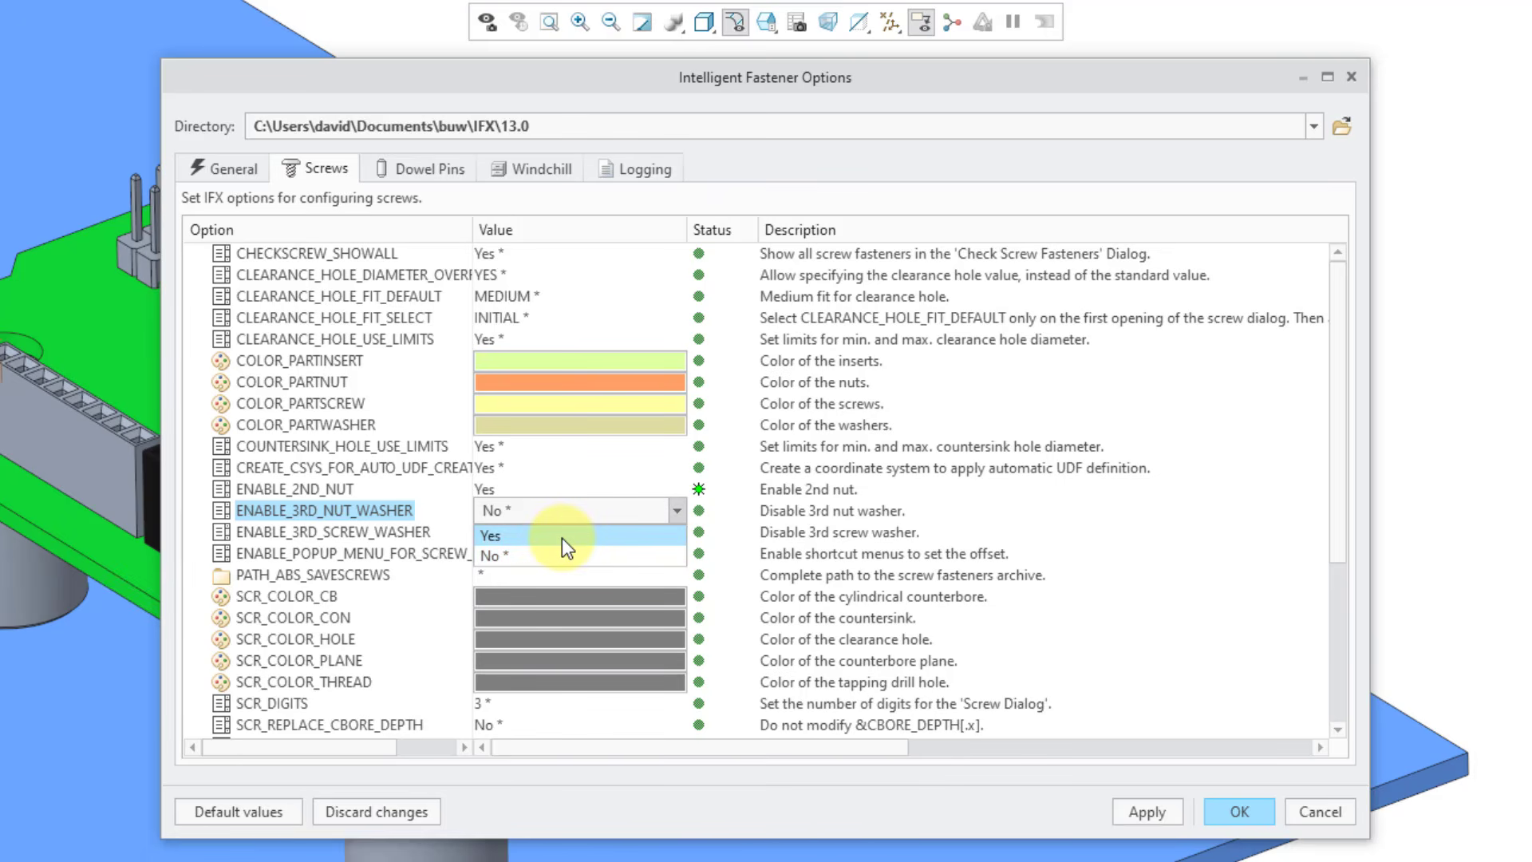
{"action": "left_click", "coordinate": [562, 537]}
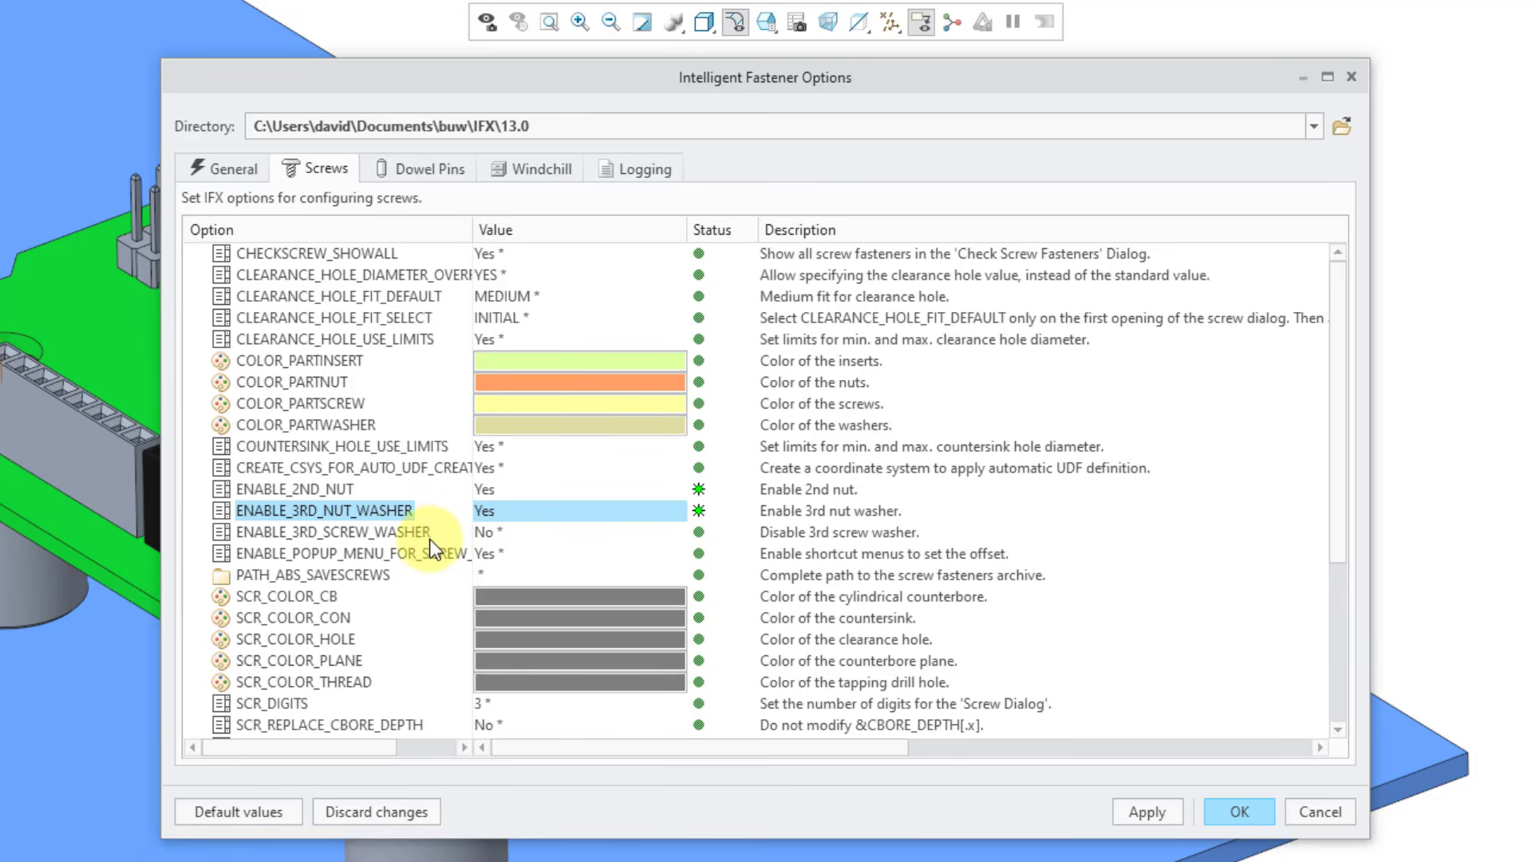
{"action": "left_click", "coordinate": [544, 534]}
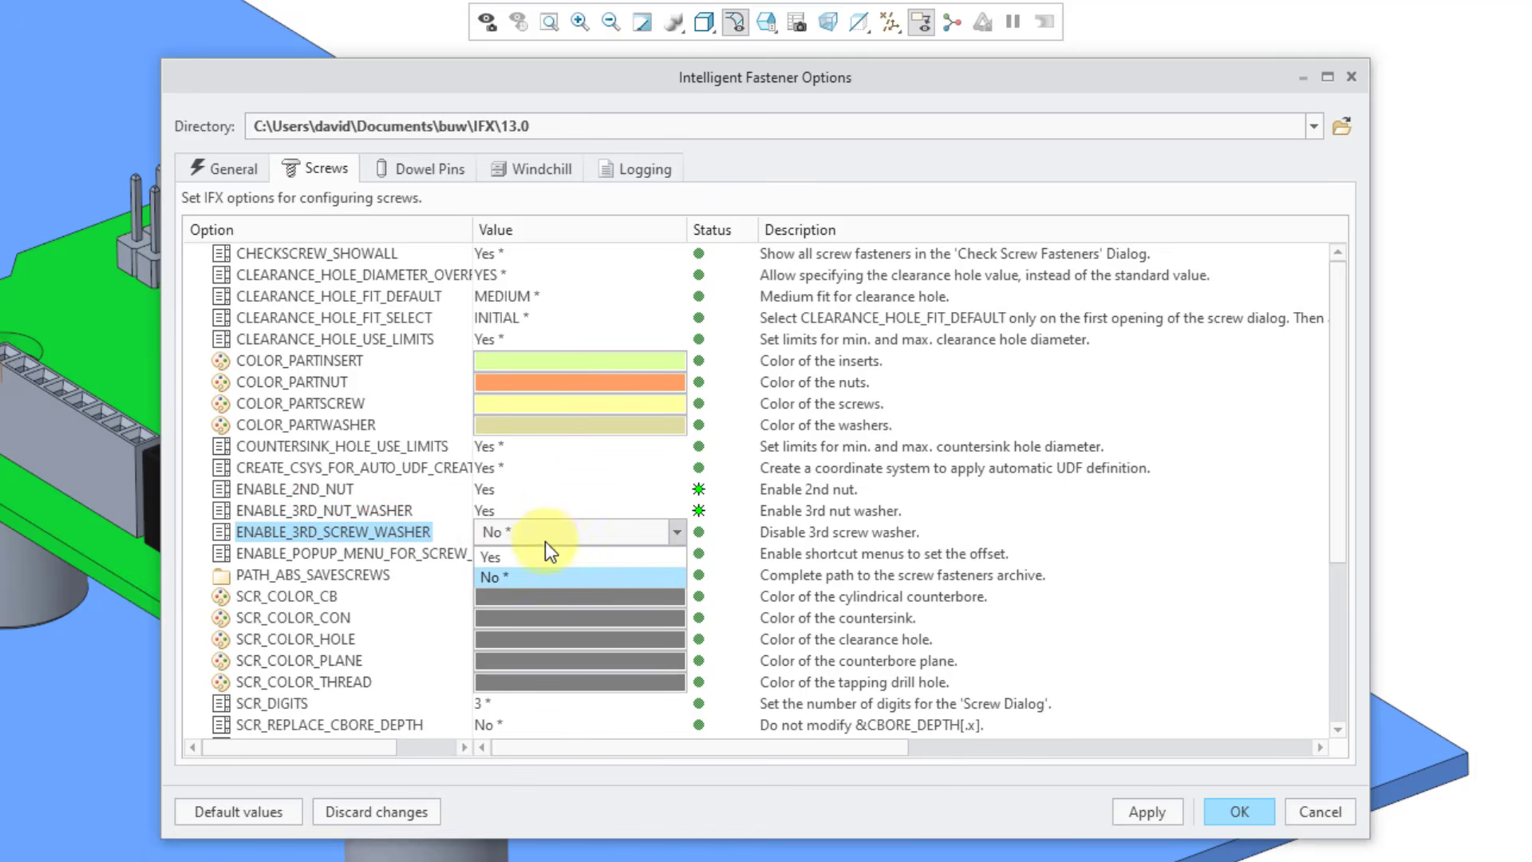
{"action": "left_click", "coordinate": [539, 558]}
{"action": "left_click", "coordinate": [1157, 807]}
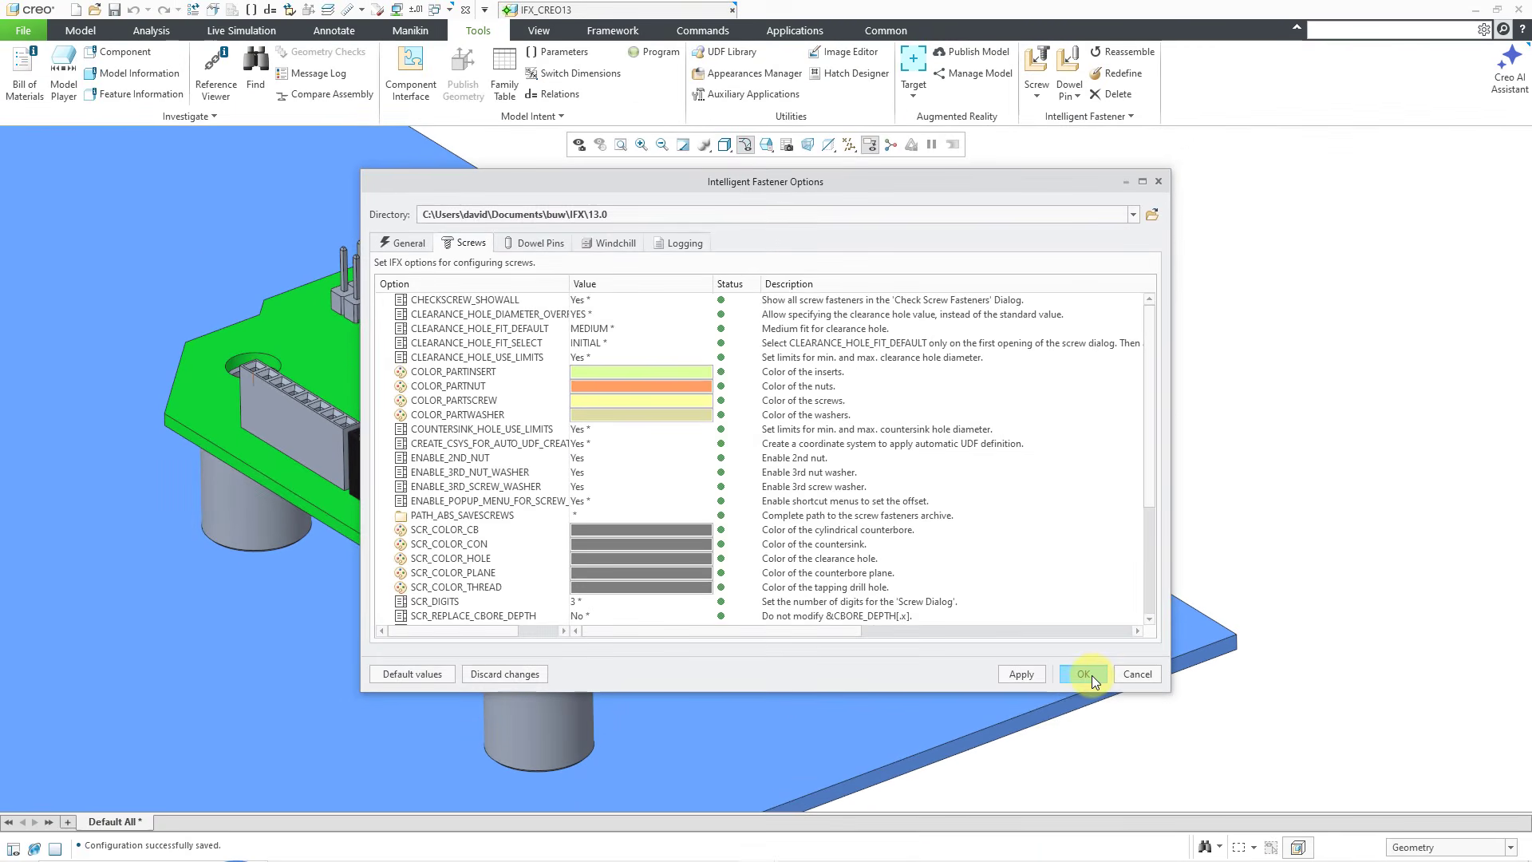
{"action": "left_click", "coordinate": [1249, 804]}
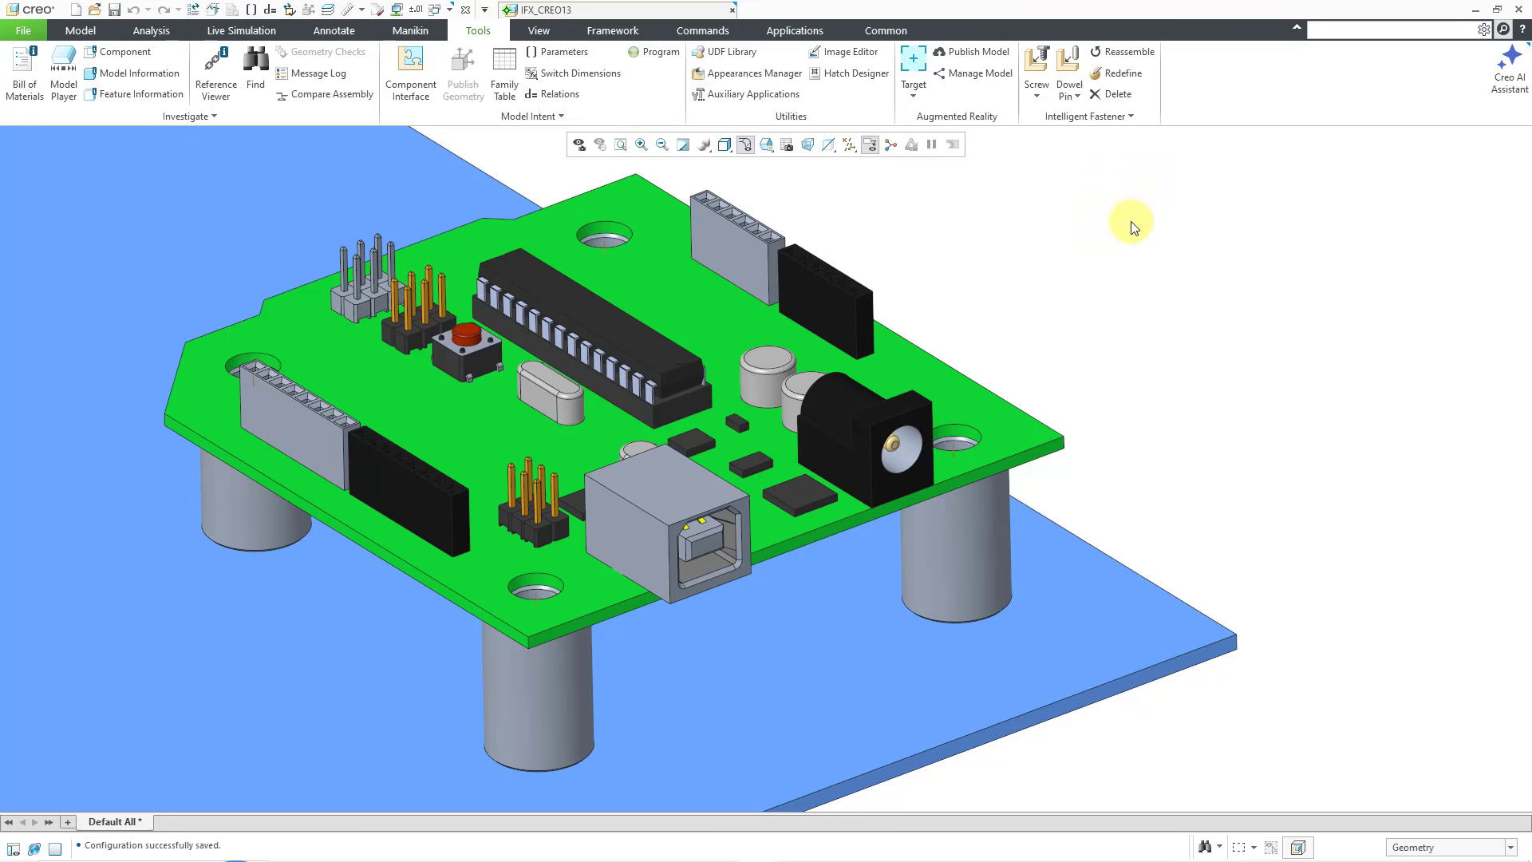
Start a screw fastener on the front mounting hole's axis, with its head on the board's upper face and its nut on the base plate's underside
{"action": "left_click", "coordinate": [1040, 64]}
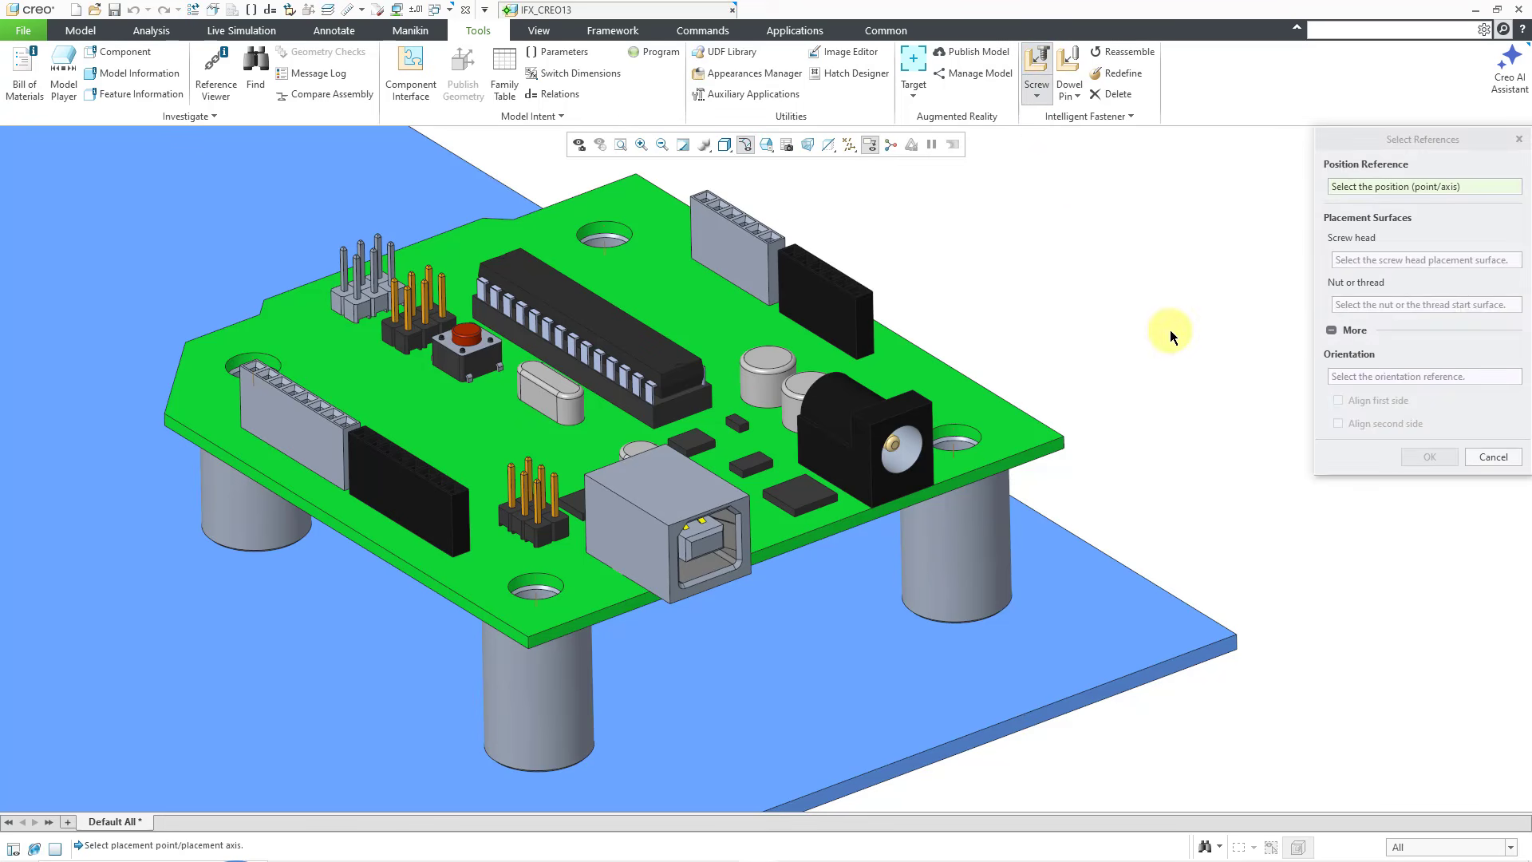
{"action": "left_click", "coordinate": [536, 592]}
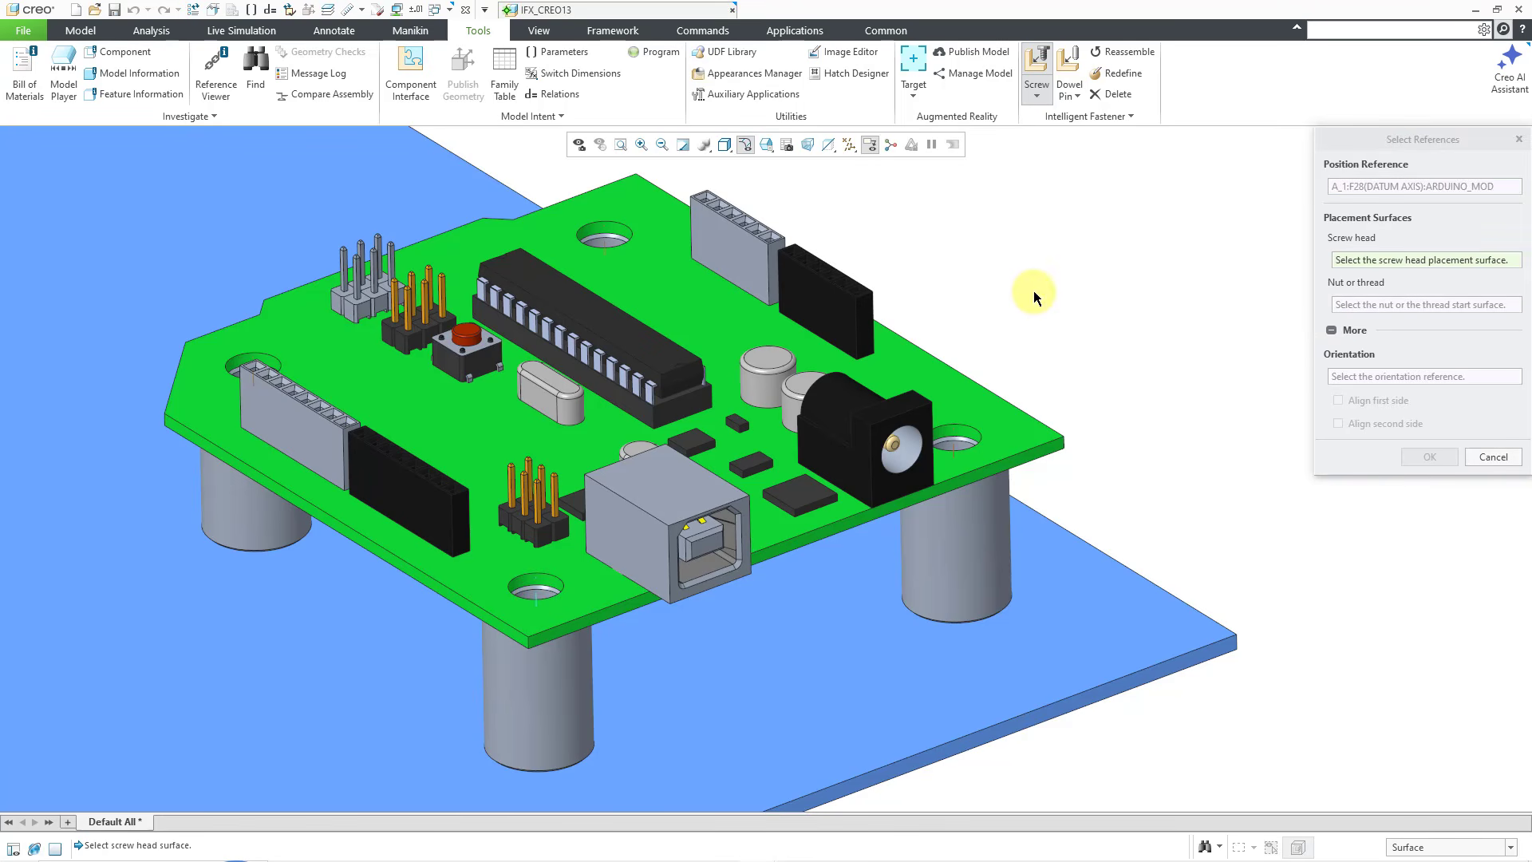
{"action": "left_click", "coordinate": [1024, 427]}
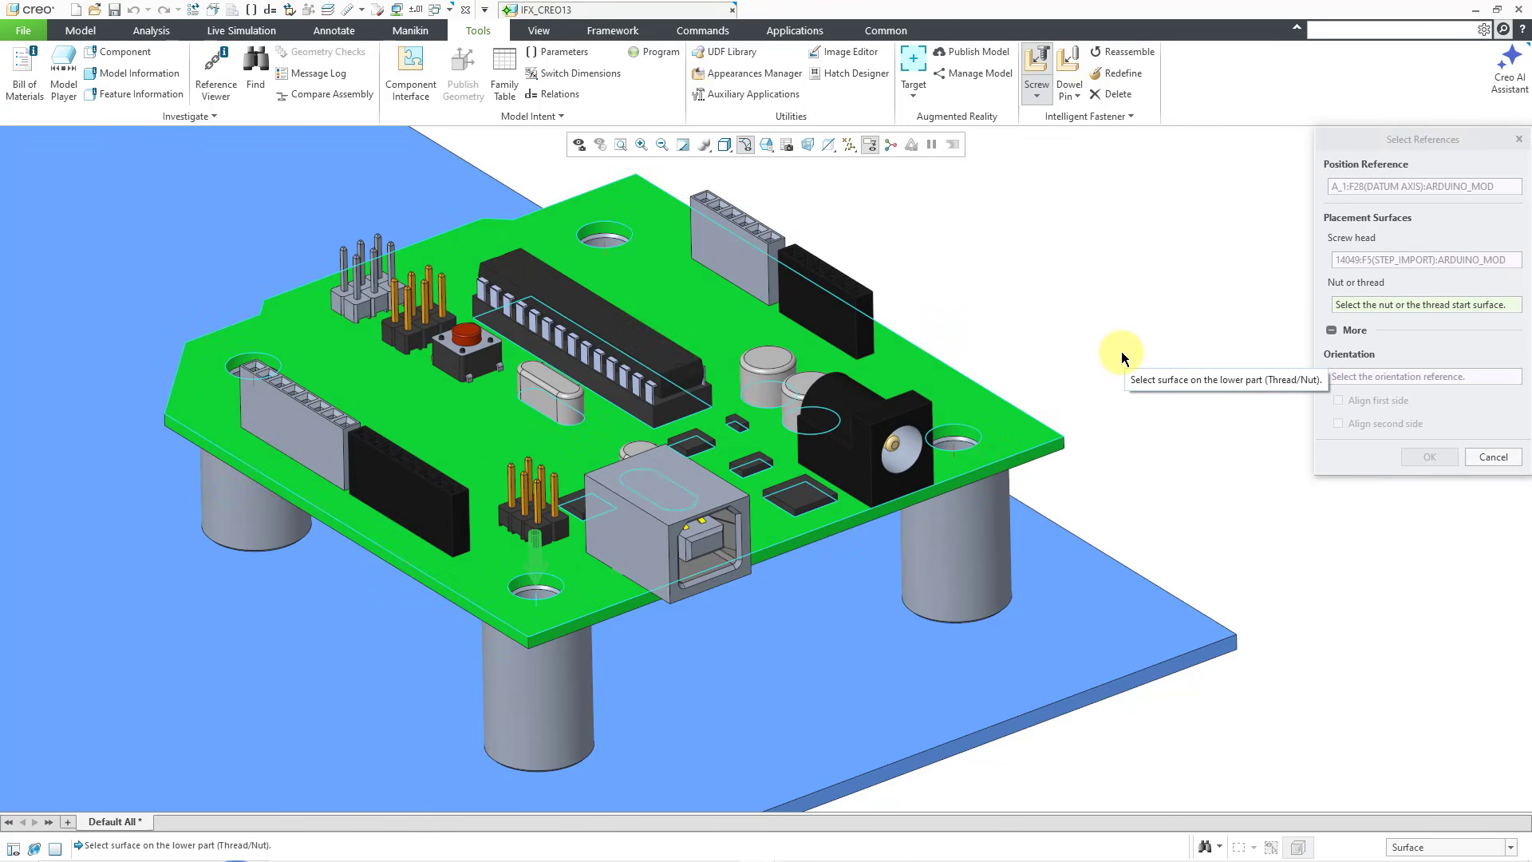
{"action": "right_click", "coordinate": [1071, 587]}
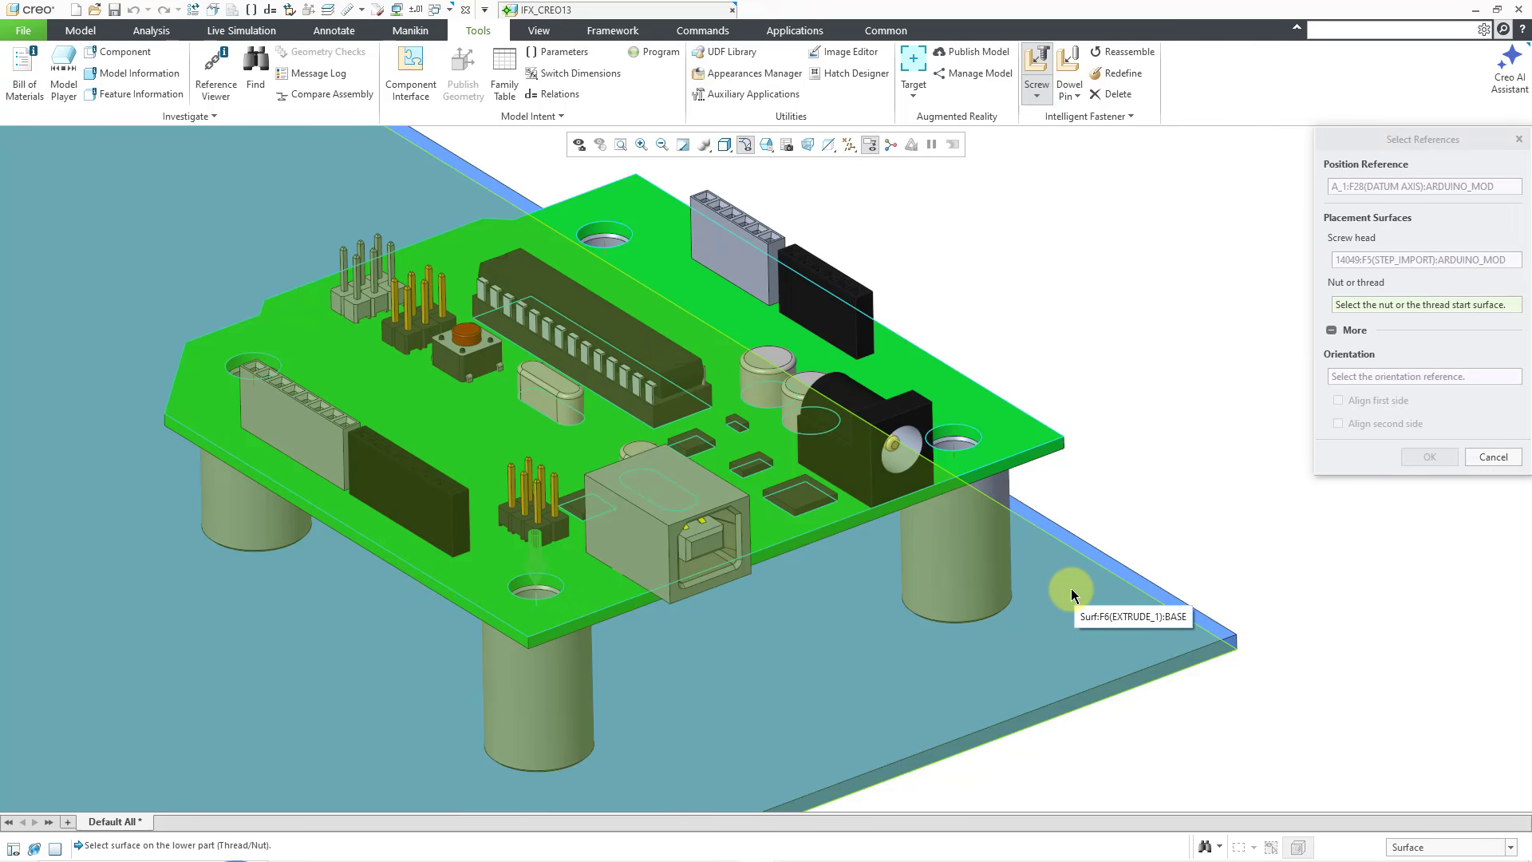
{"action": "left_click", "coordinate": [1071, 587]}
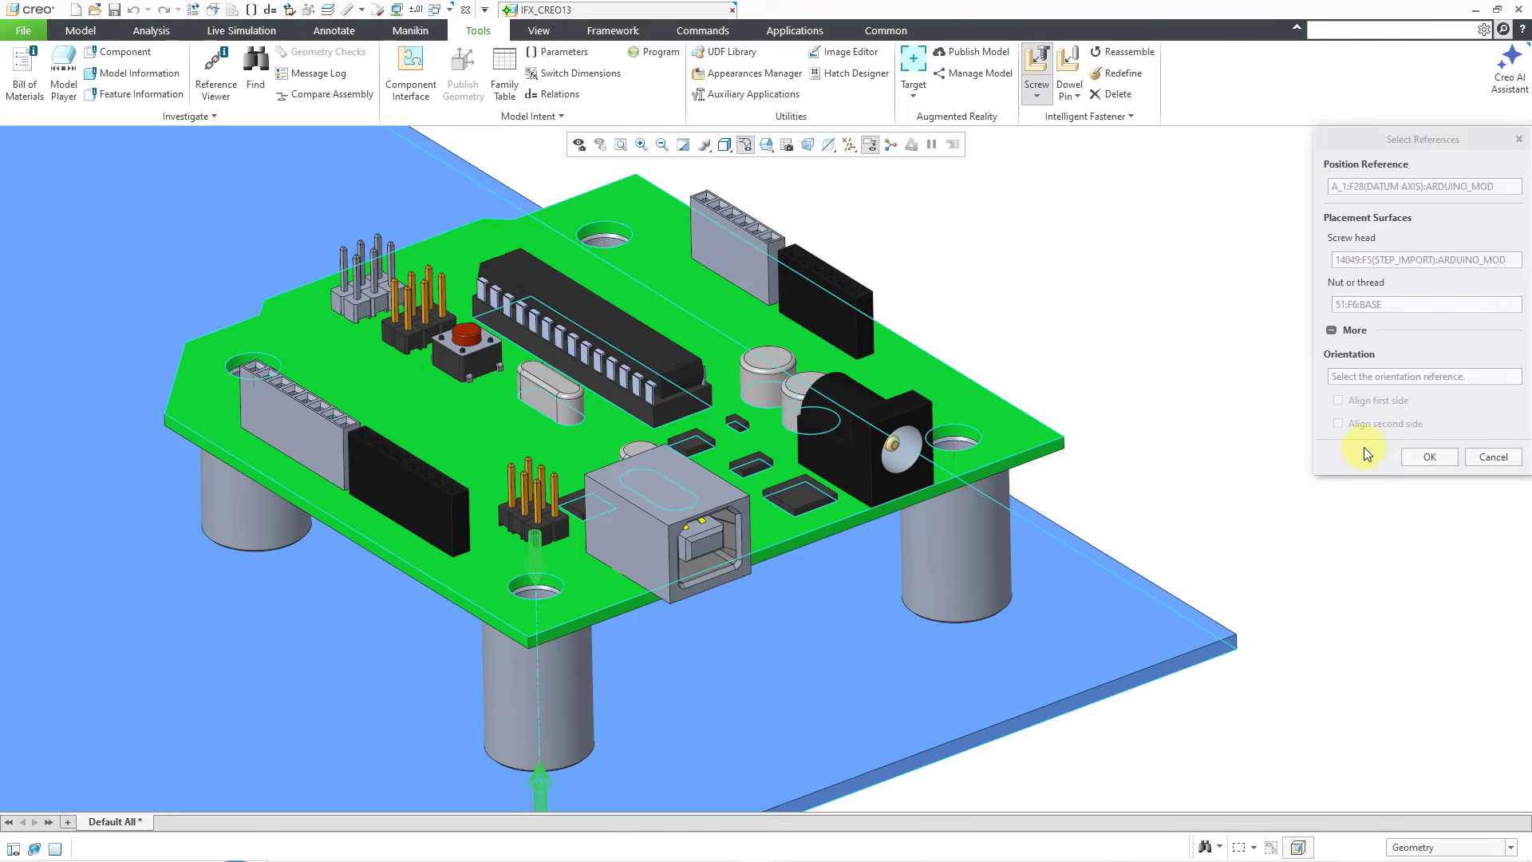
{"action": "left_click", "coordinate": [1429, 457]}
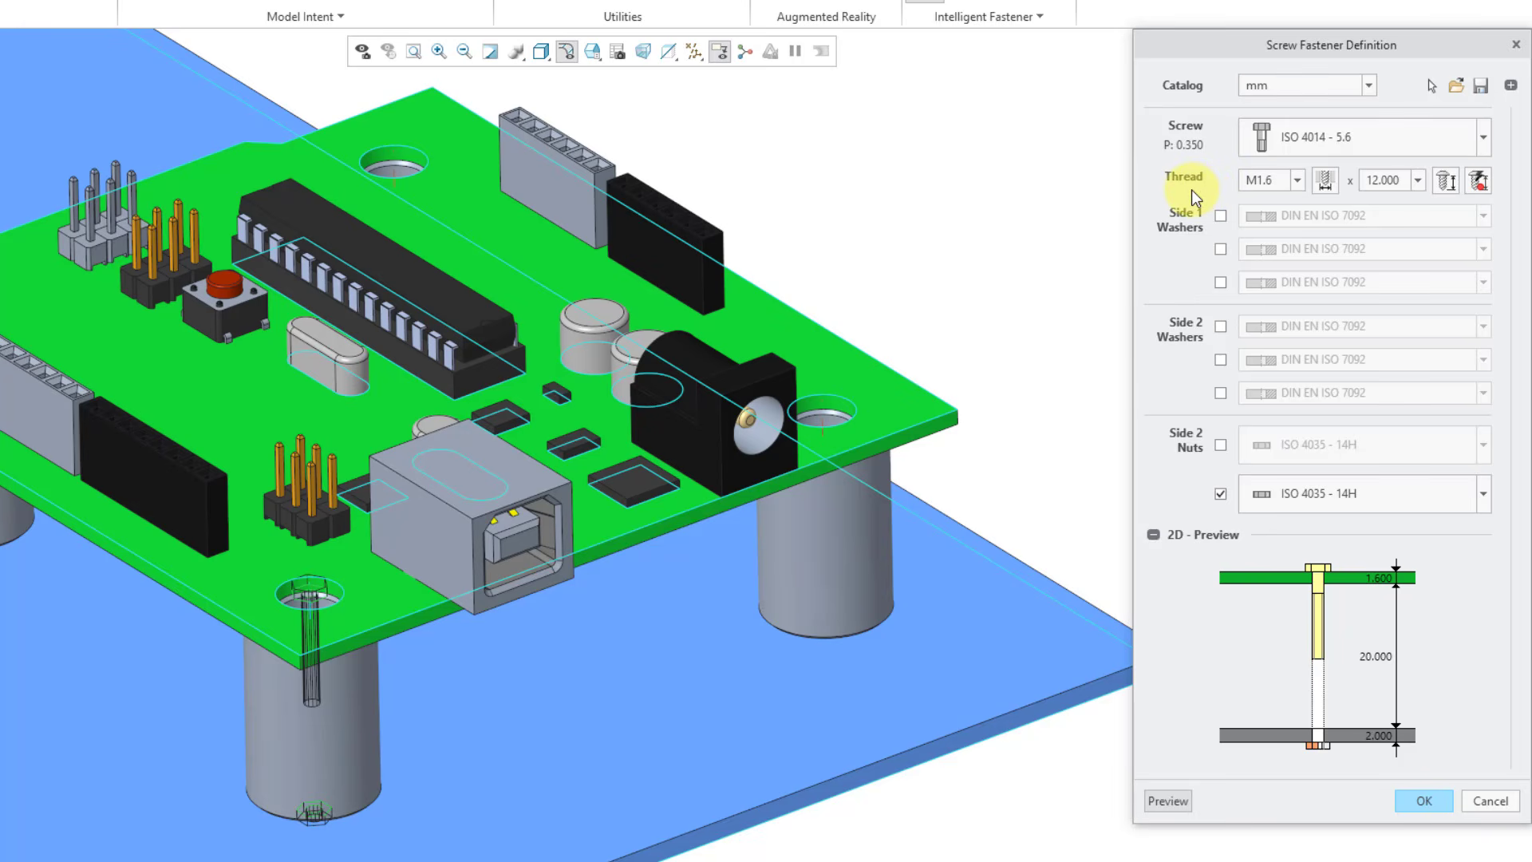
Set the screw thread to M6 by measuring the front mounting hole in the circuit board
{"action": "left_click", "coordinate": [1320, 184]}
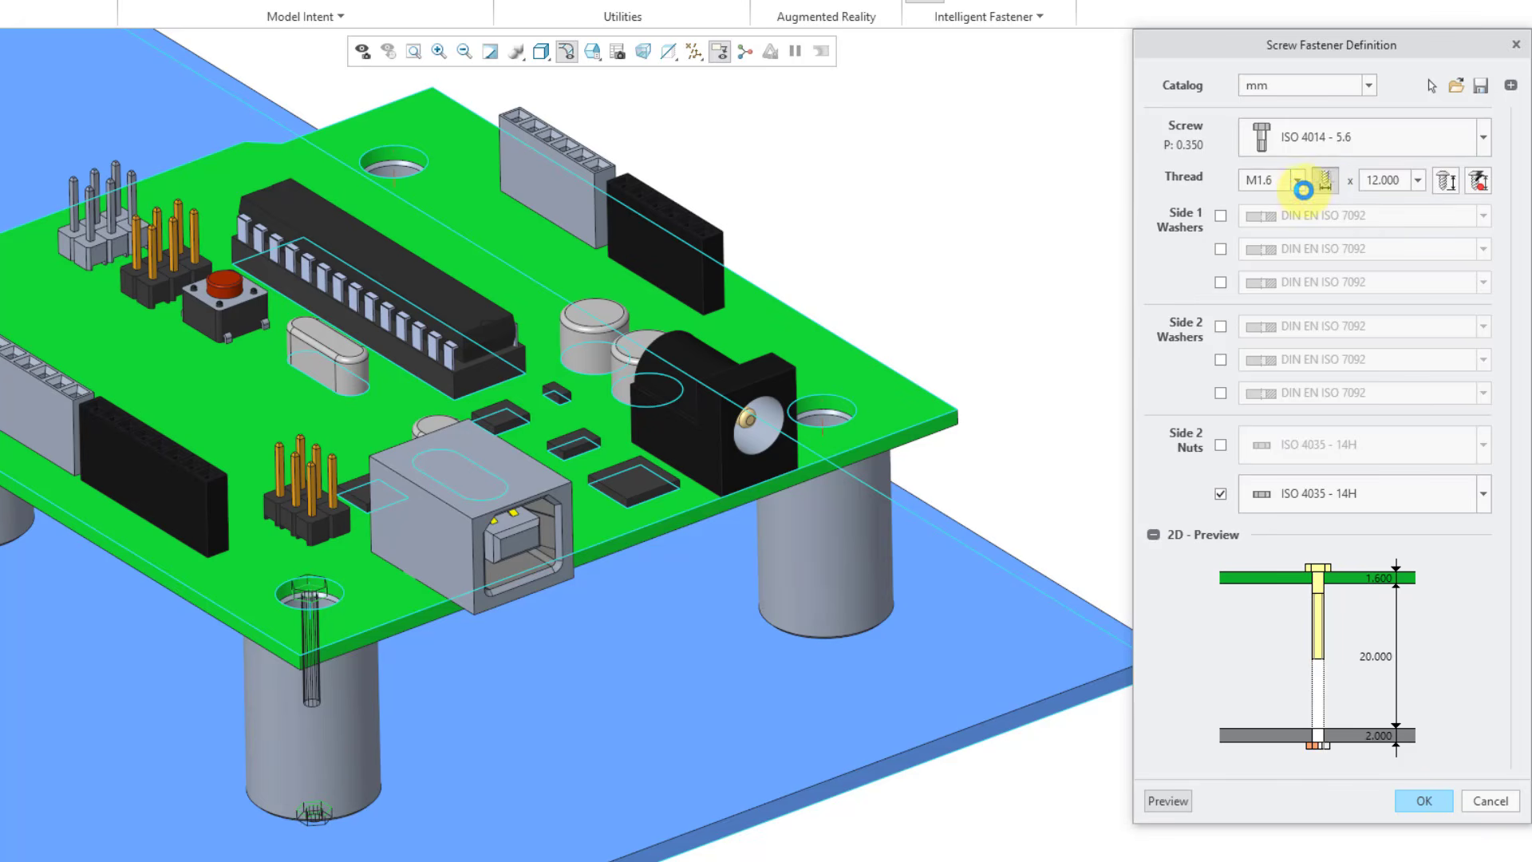
{"action": "left_click", "coordinate": [337, 589]}
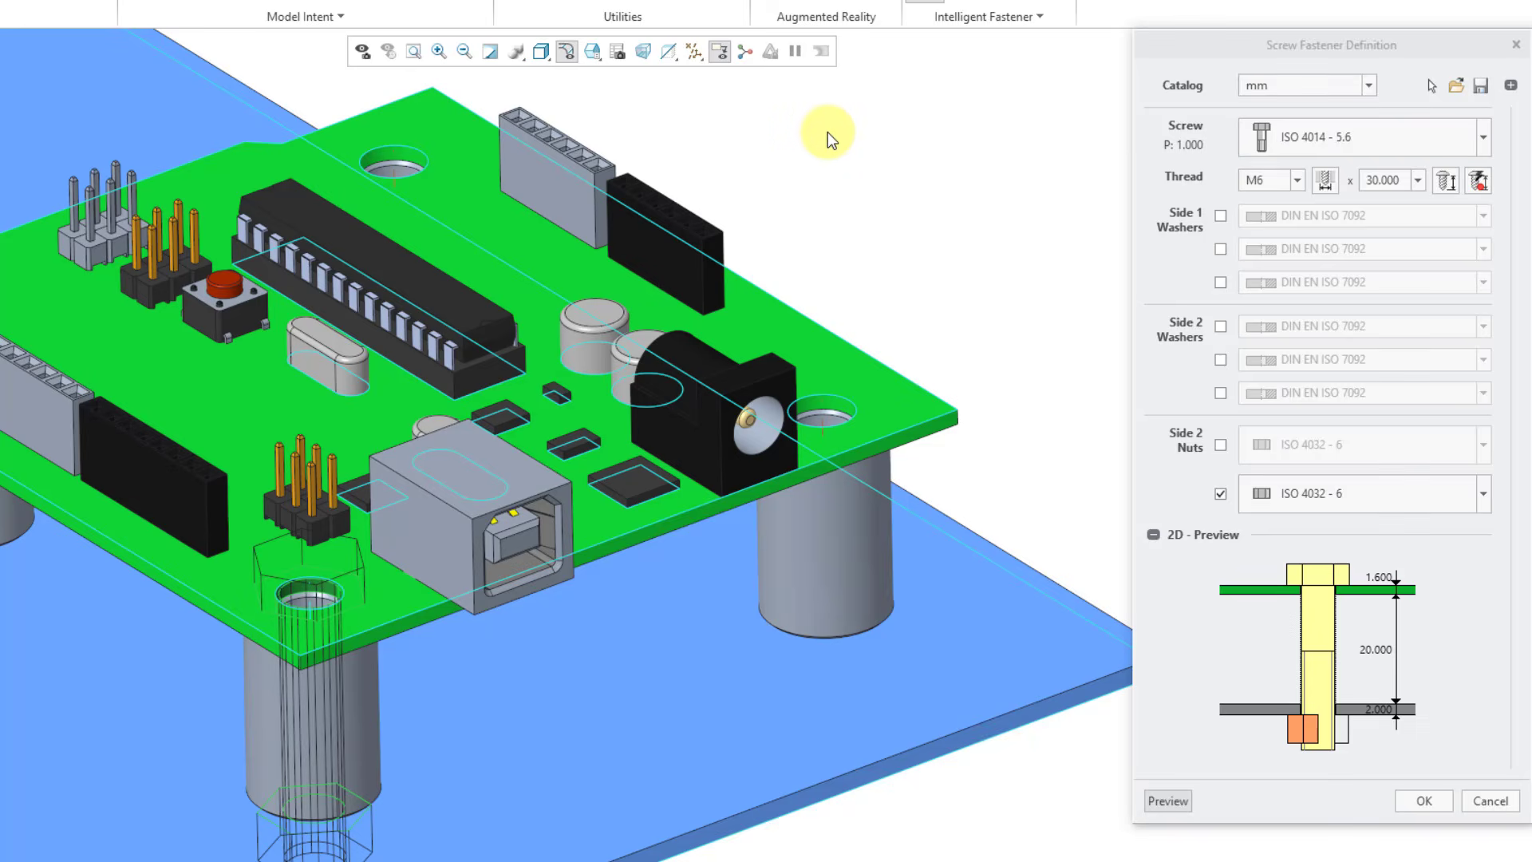
{"action": "scroll", "coordinate": [722, 137], "scroll_direction": "down", "scroll_amount": 1}
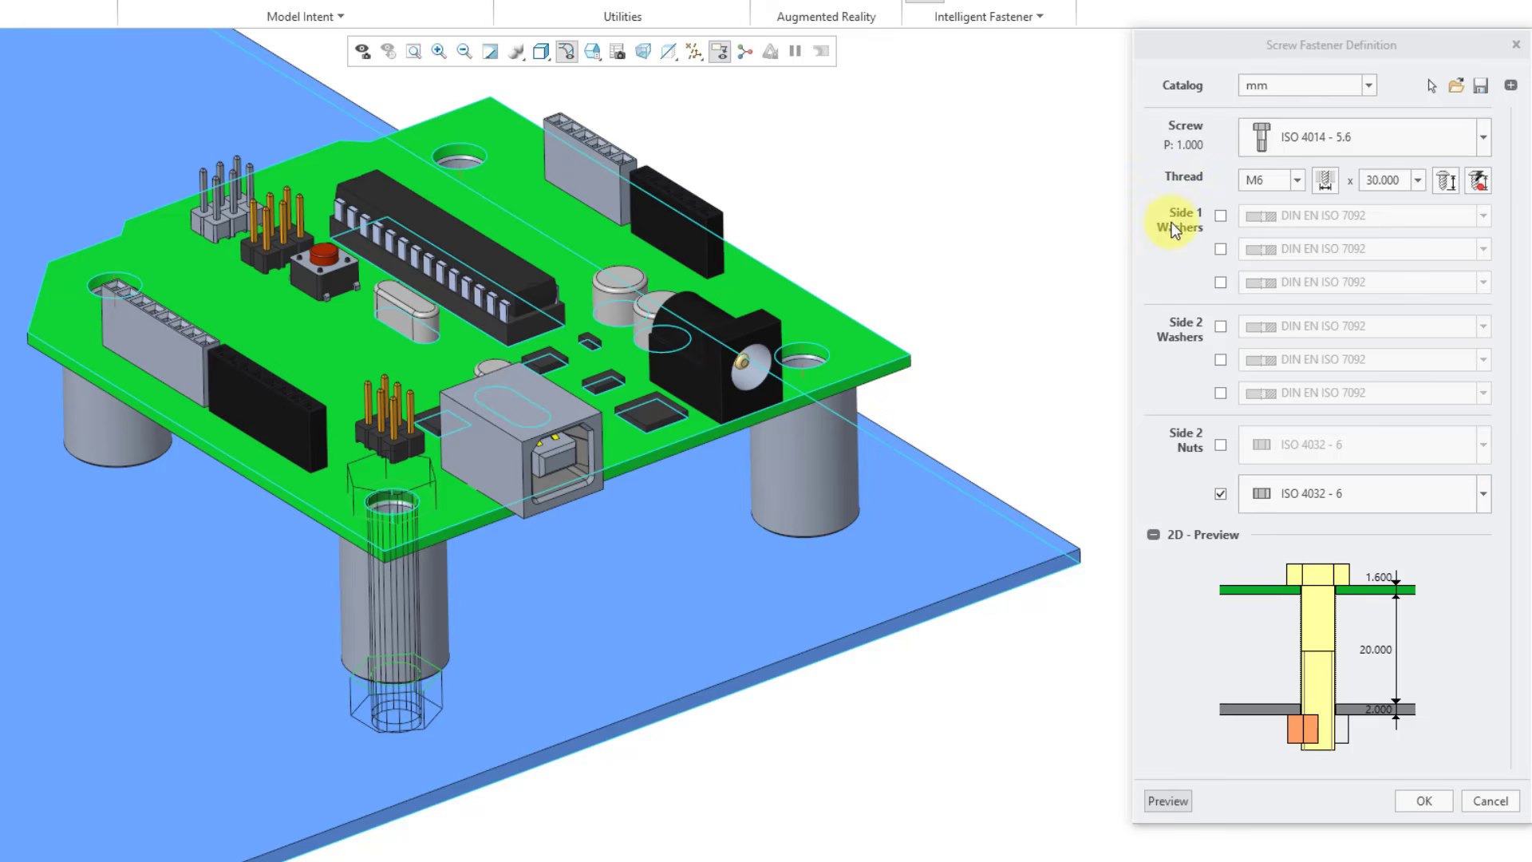
Add three DIN EN ISO 7092 washers on each side of the screw and a second ISO 4032 - 6 nut on side 2
{"action": "left_click", "coordinate": [1221, 215]}
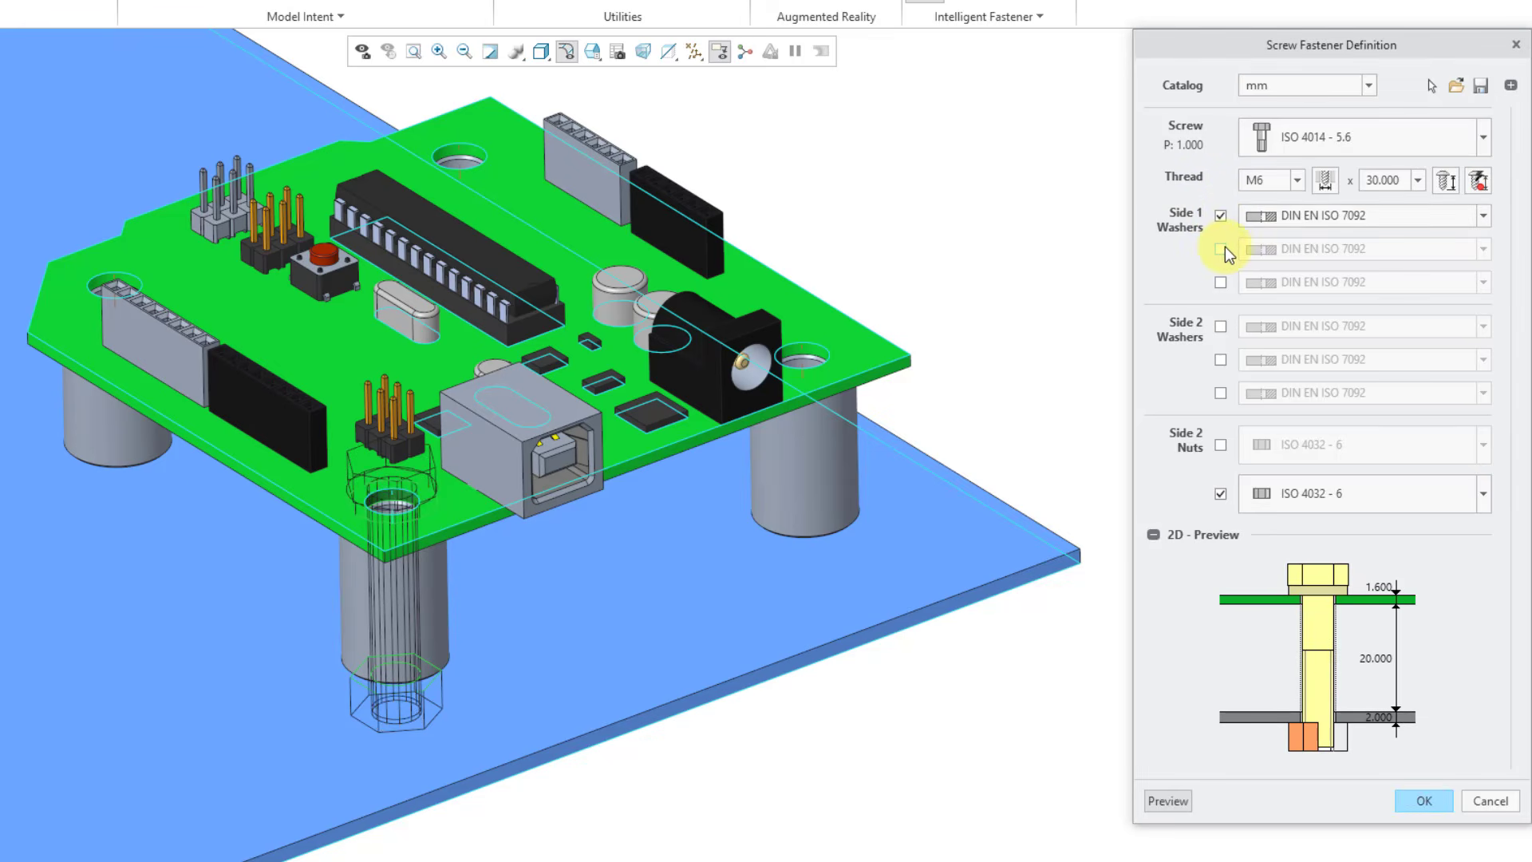
{"action": "left_click", "coordinate": [1220, 249]}
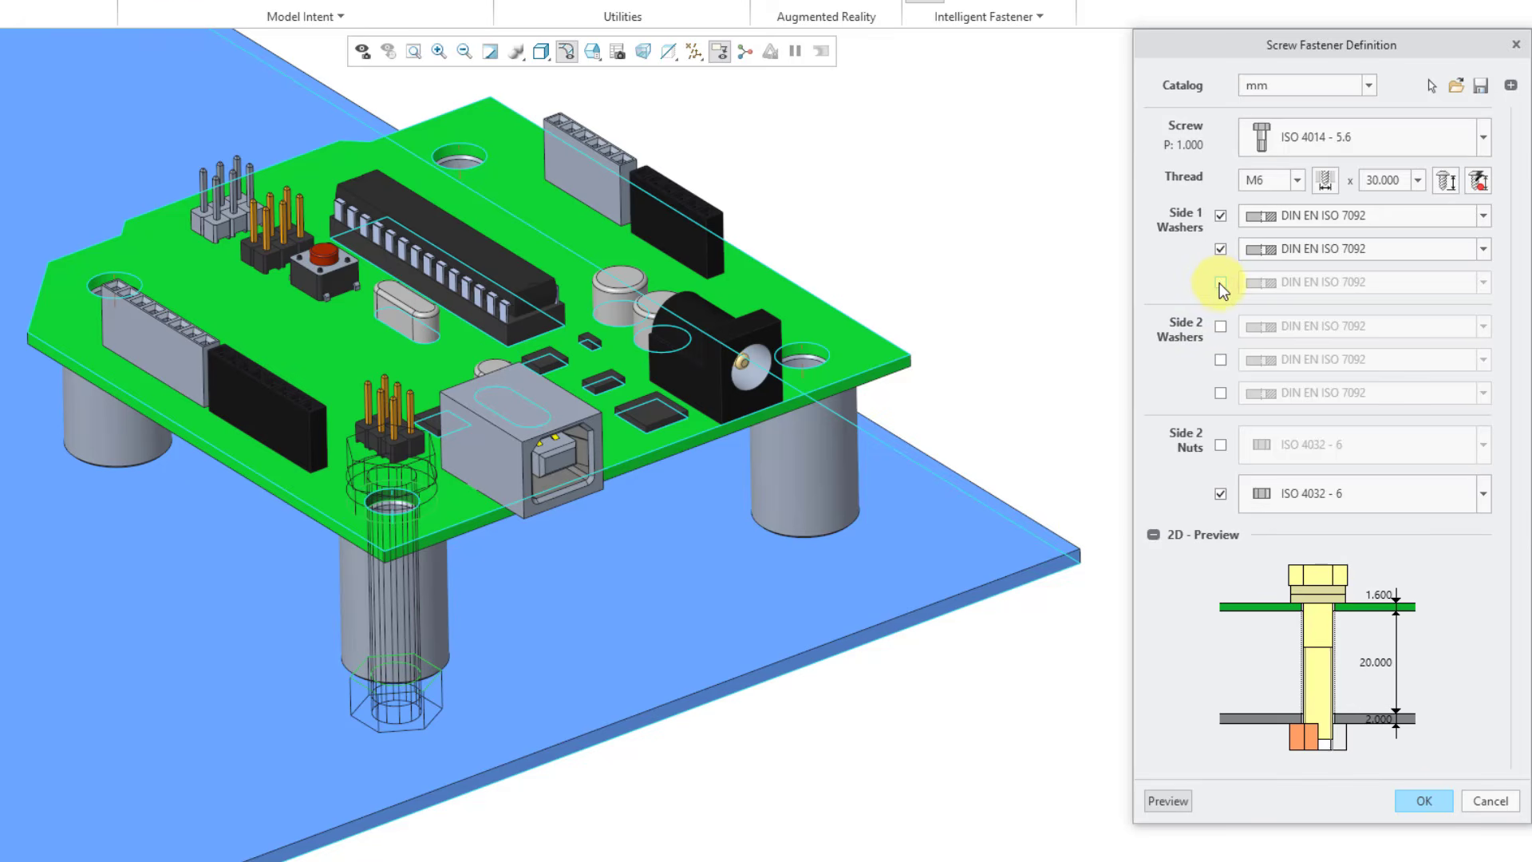
{"action": "left_click", "coordinate": [1220, 283]}
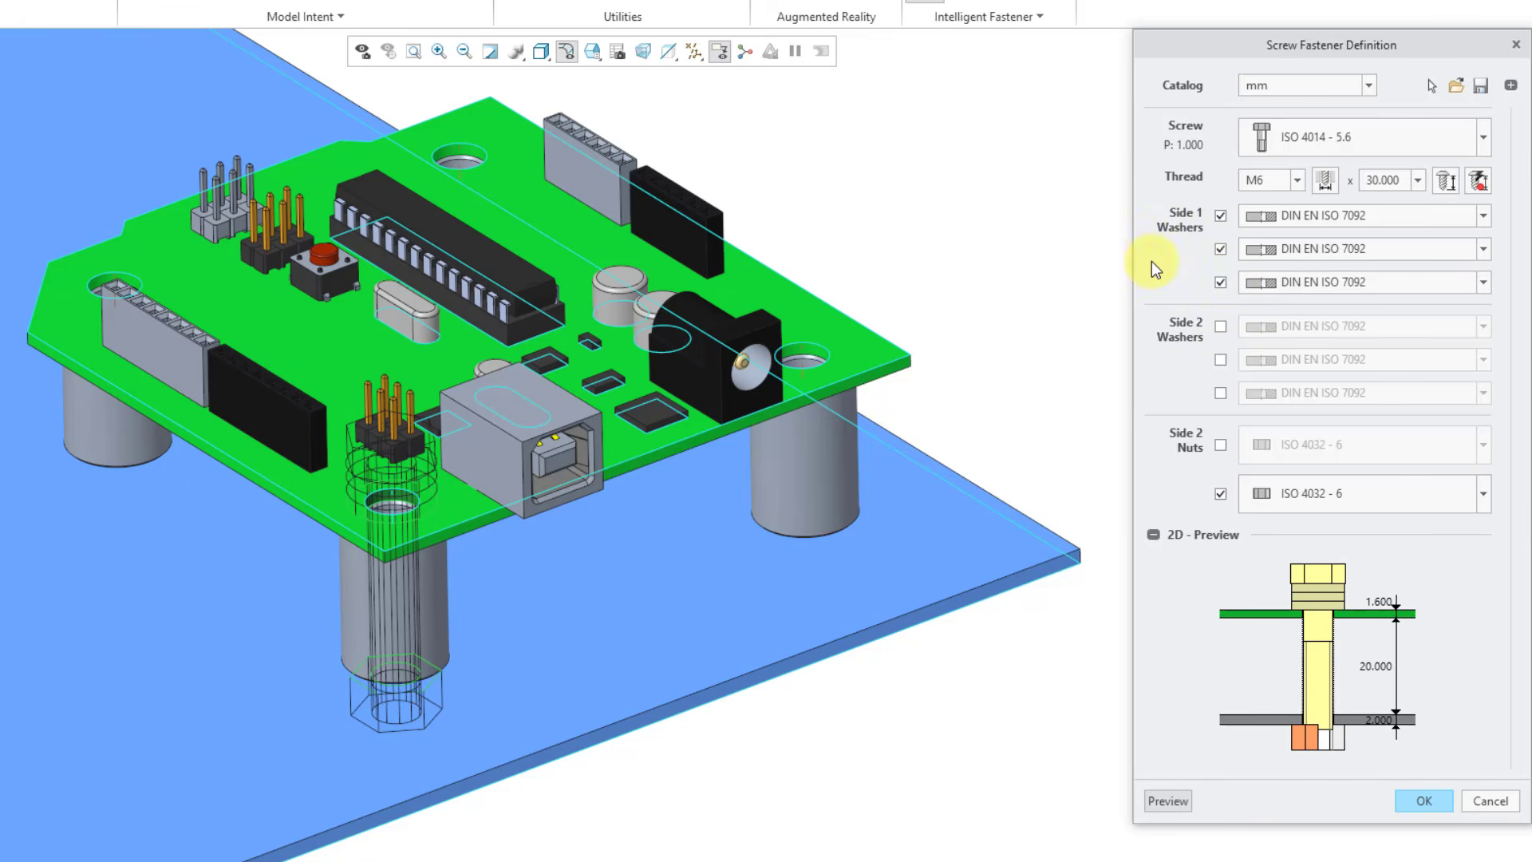
{"action": "left_click", "coordinate": [1221, 327]}
{"action": "left_click", "coordinate": [1221, 360]}
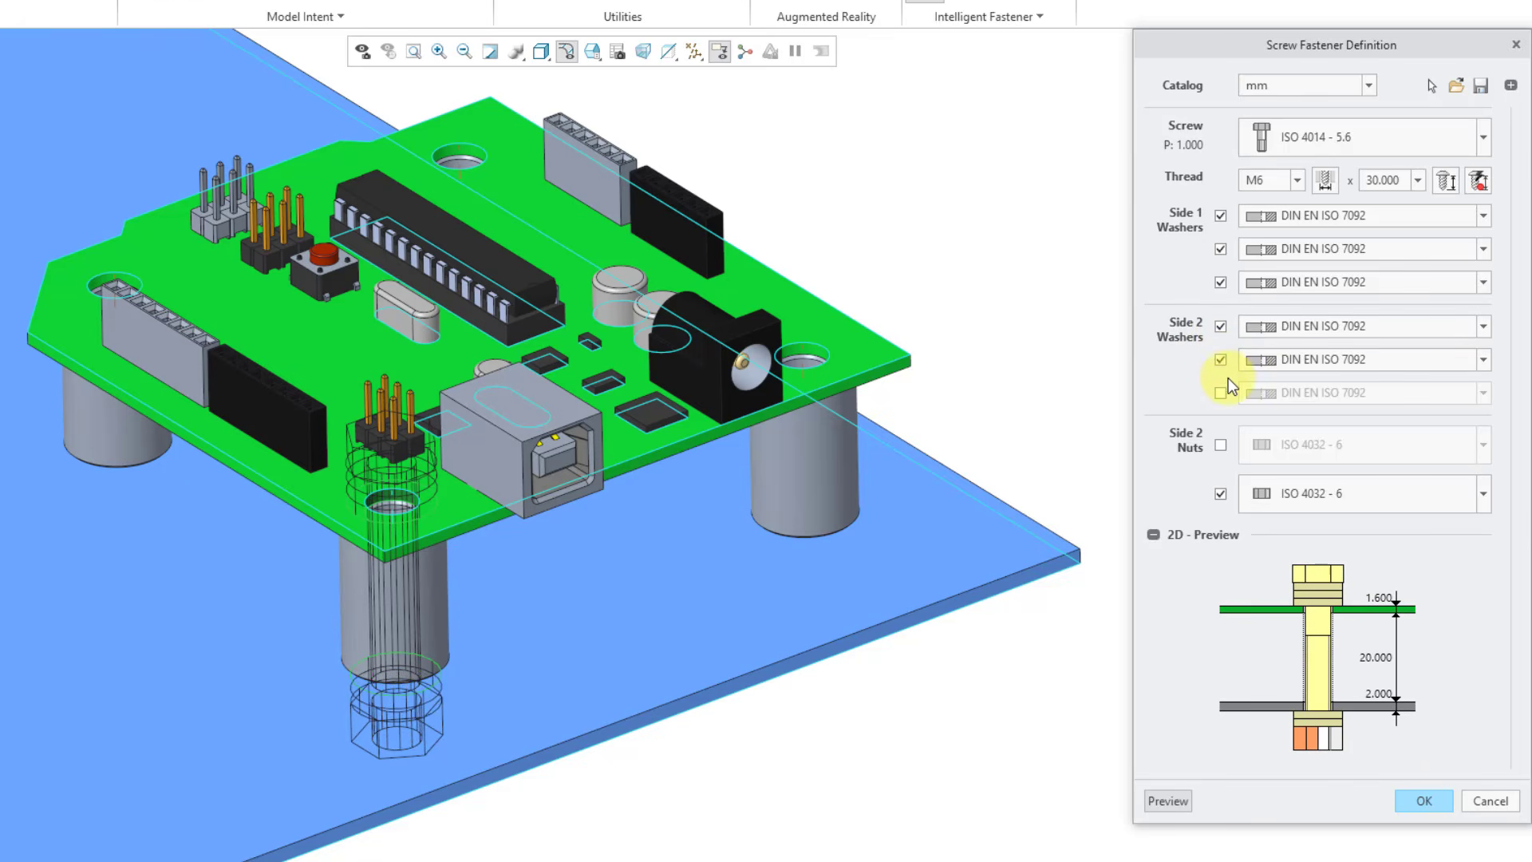
{"action": "left_click", "coordinate": [1221, 392]}
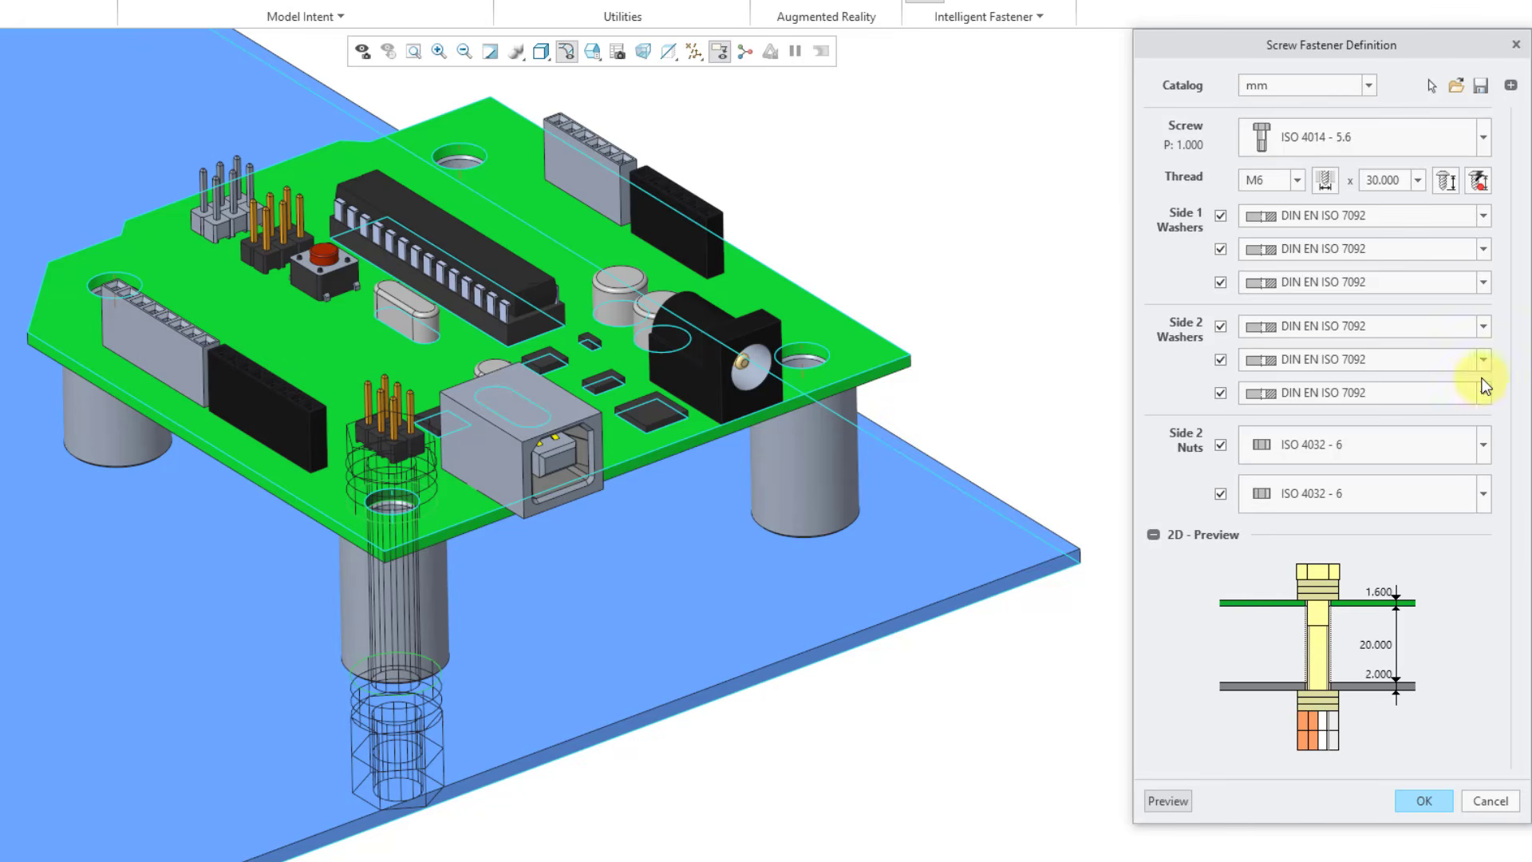
Fit the screw length automatically to 50 mm and assemble the fastener on the mounting holes with the Pattern fastener option
{"action": "left_click", "coordinate": [1446, 182]}
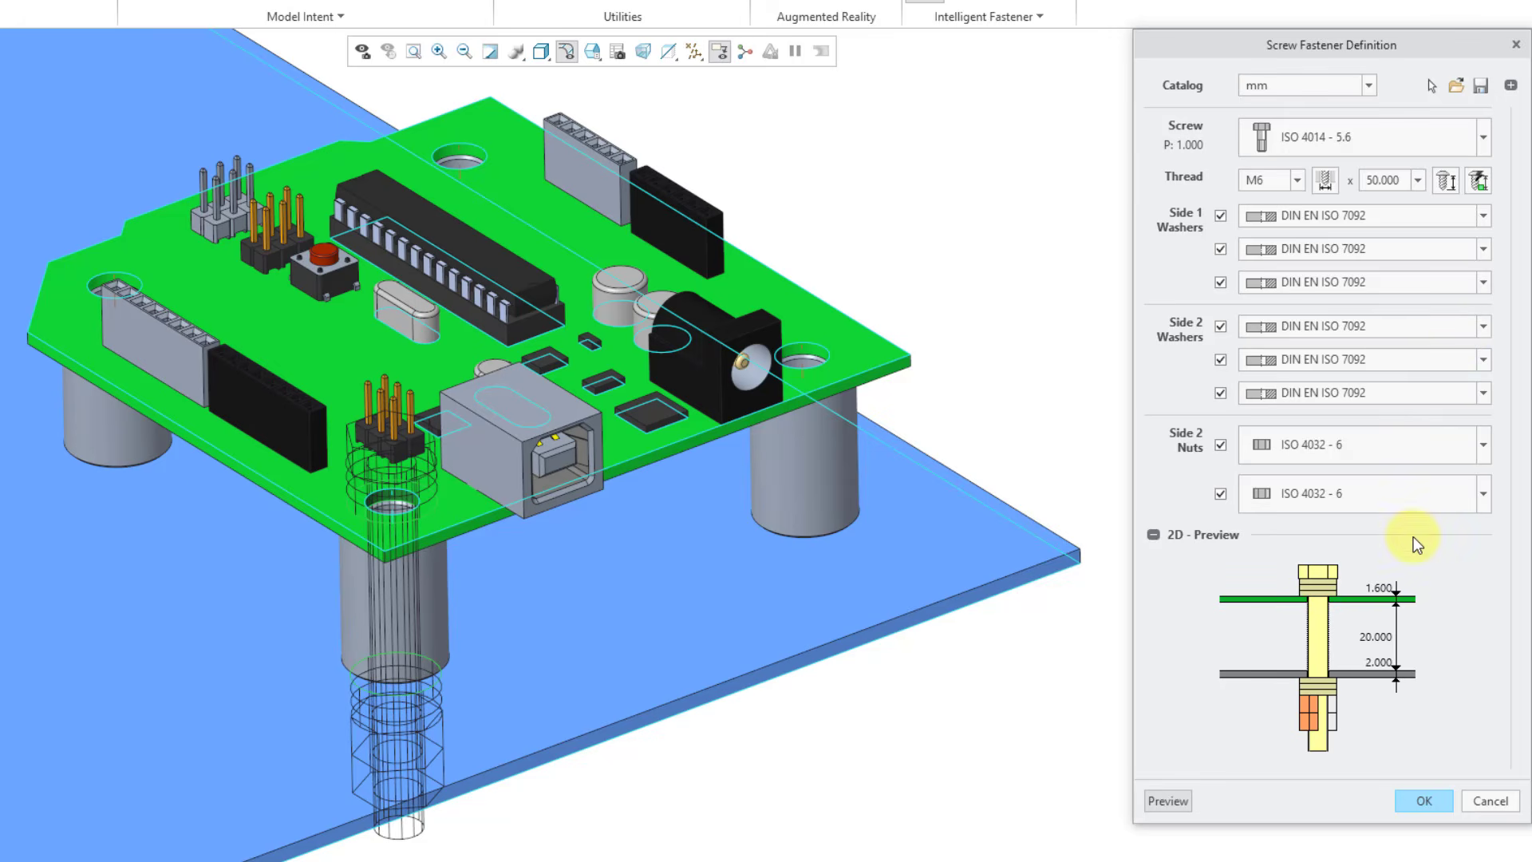
{"action": "left_click", "coordinate": [1433, 797]}
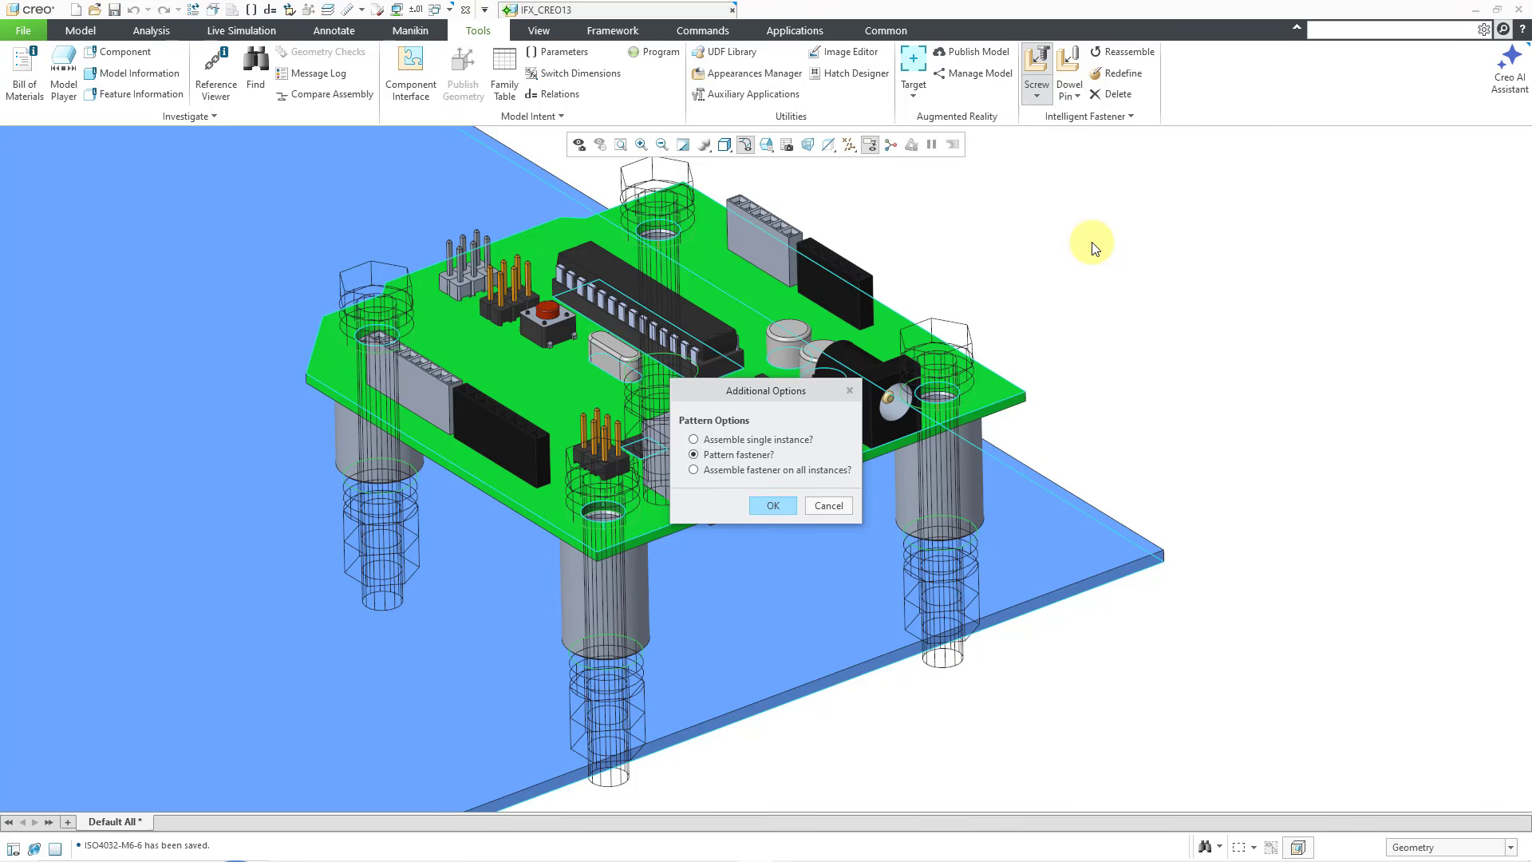
{"action": "left_click", "coordinate": [768, 507]}
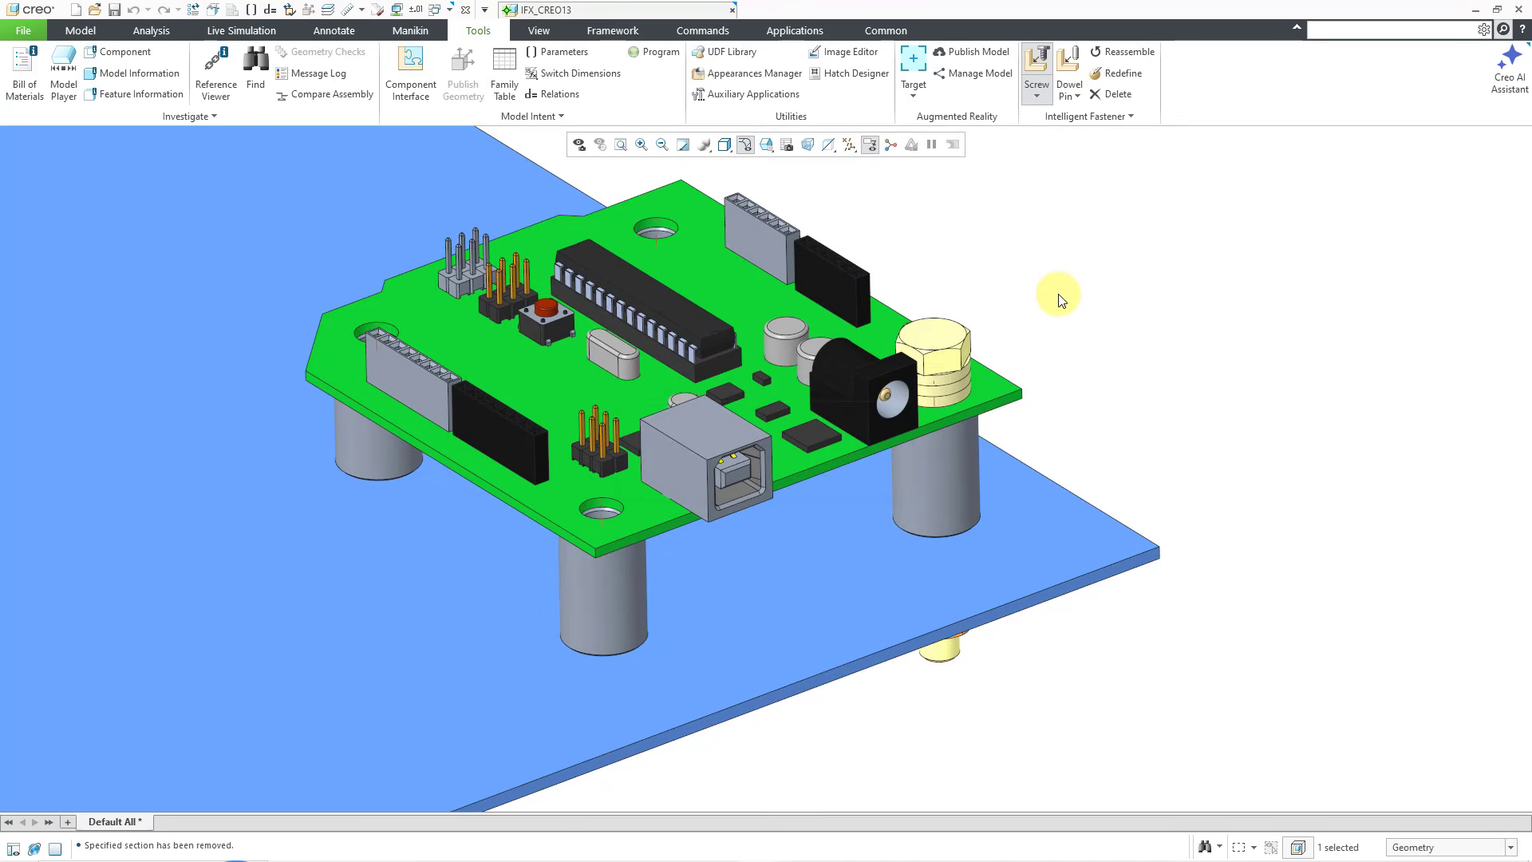
{"action": "left_click", "coordinate": [1194, 265]}
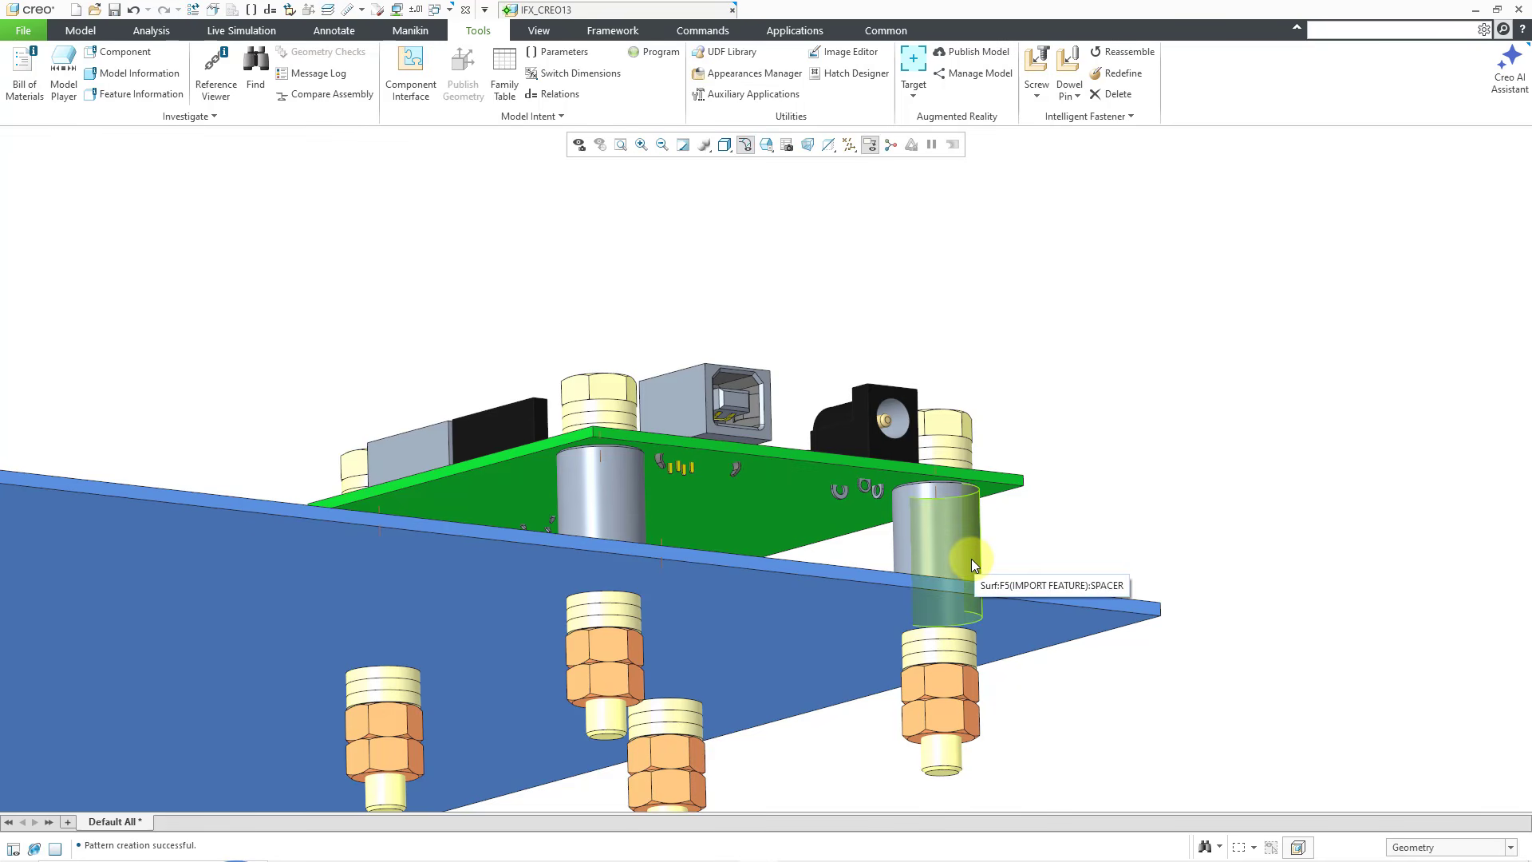
{"action": "middle_click_drag", "start_coordinate": [971, 564], "coordinate": [955, 458], "text": "shift"}
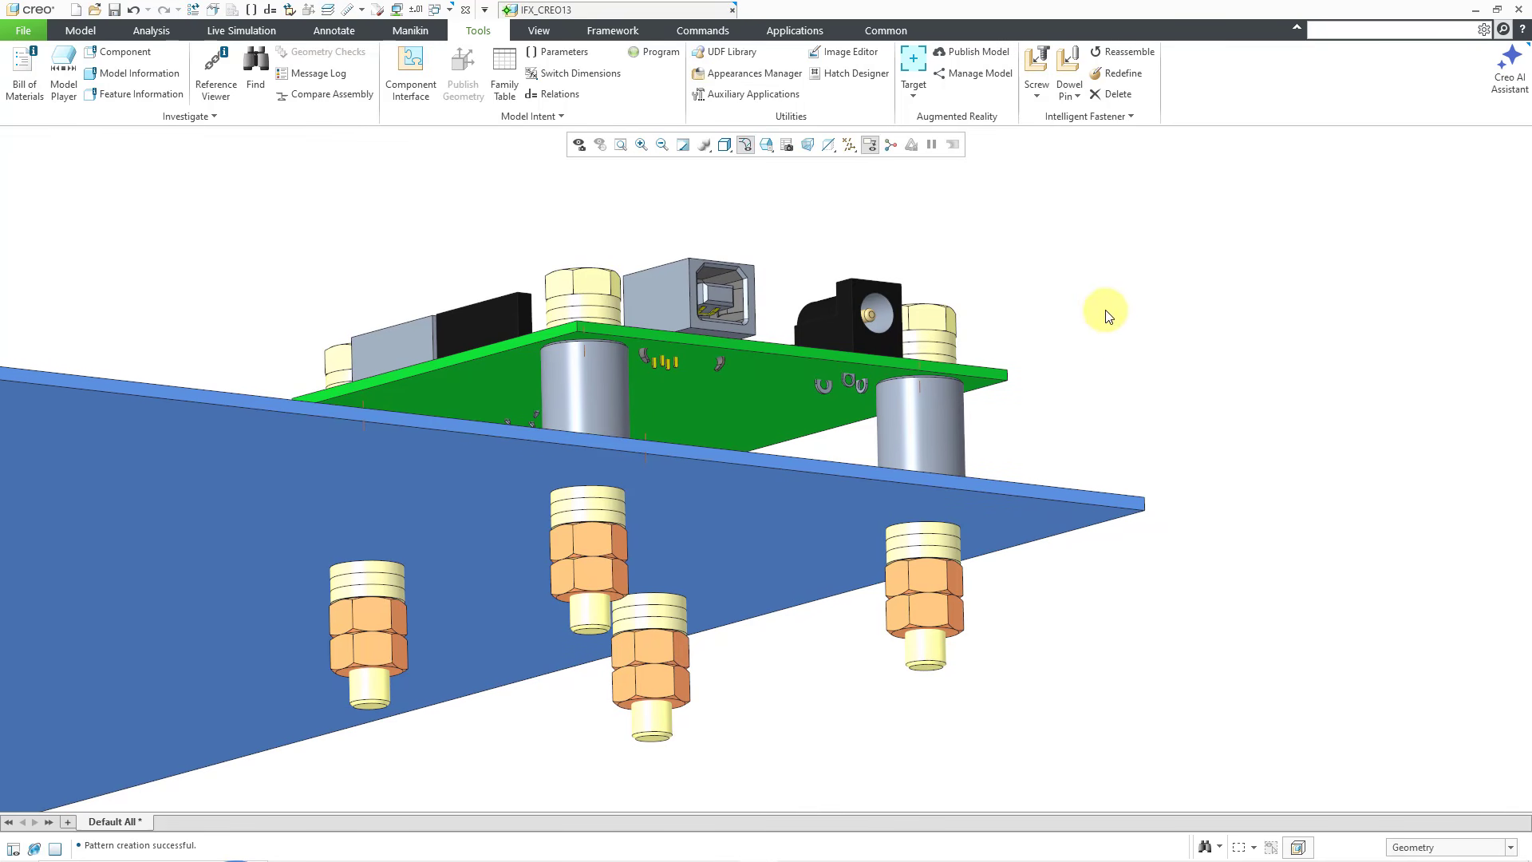